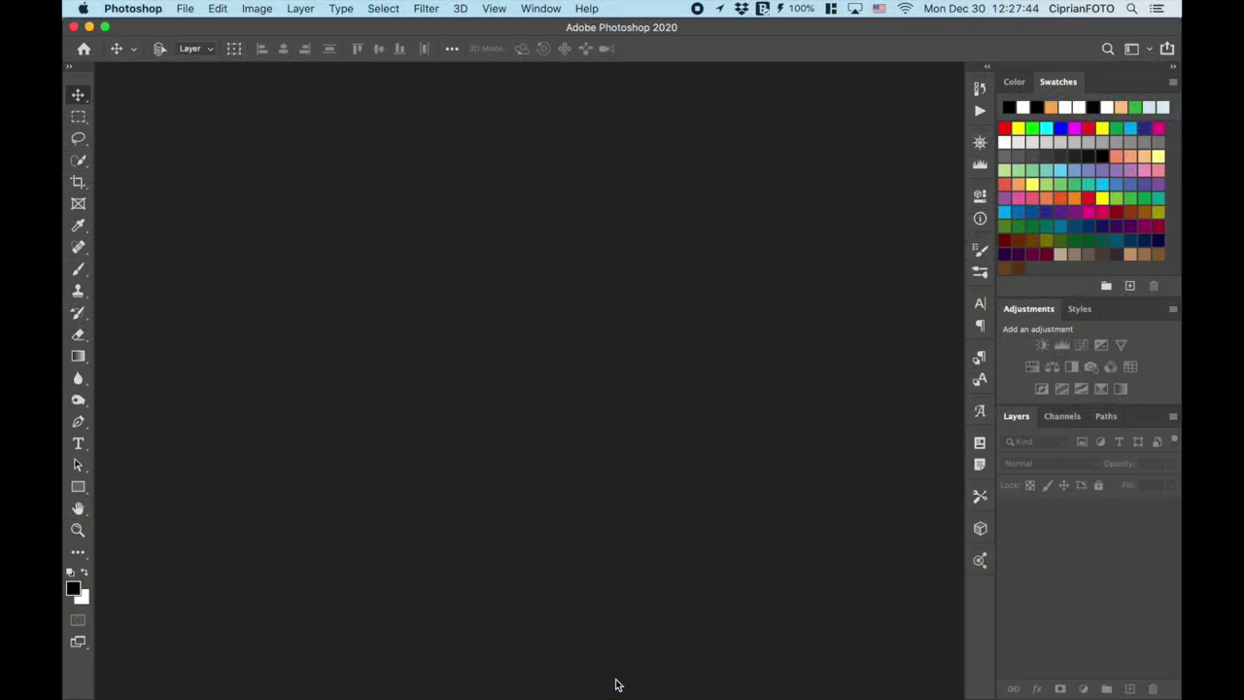
Open the night alley photo car-2007920 copy.jpg.
key("super+o")
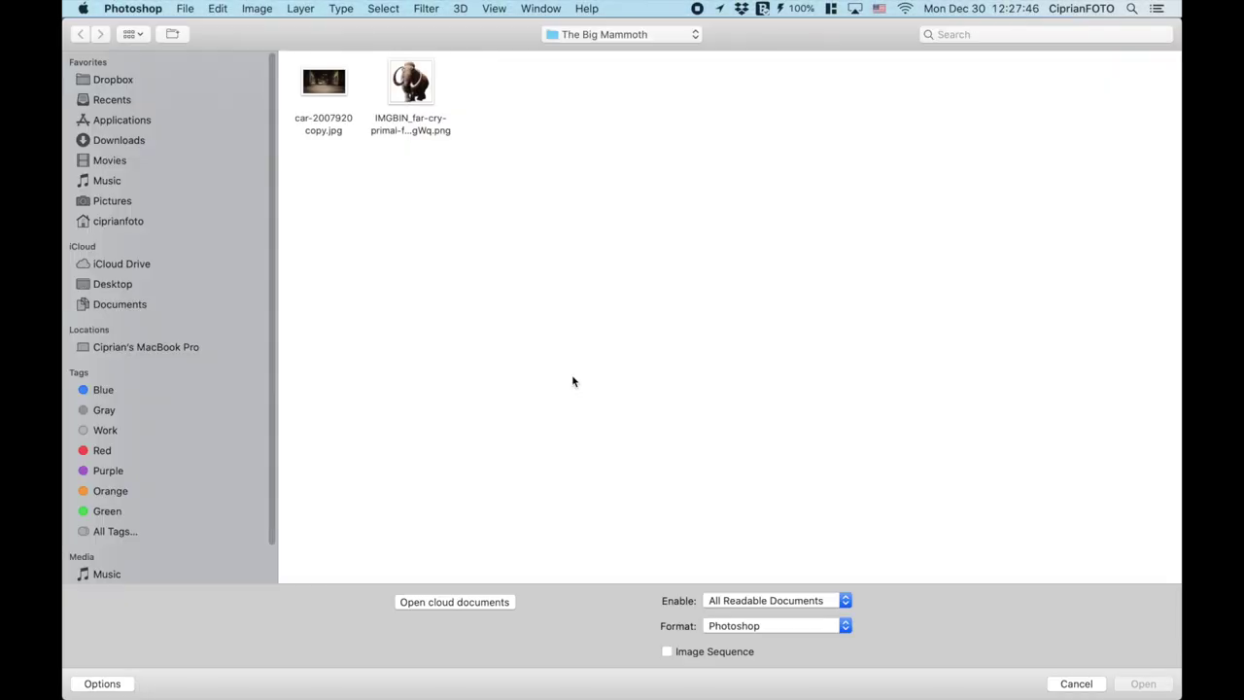
left_click(325, 86)
double_click(334, 97)
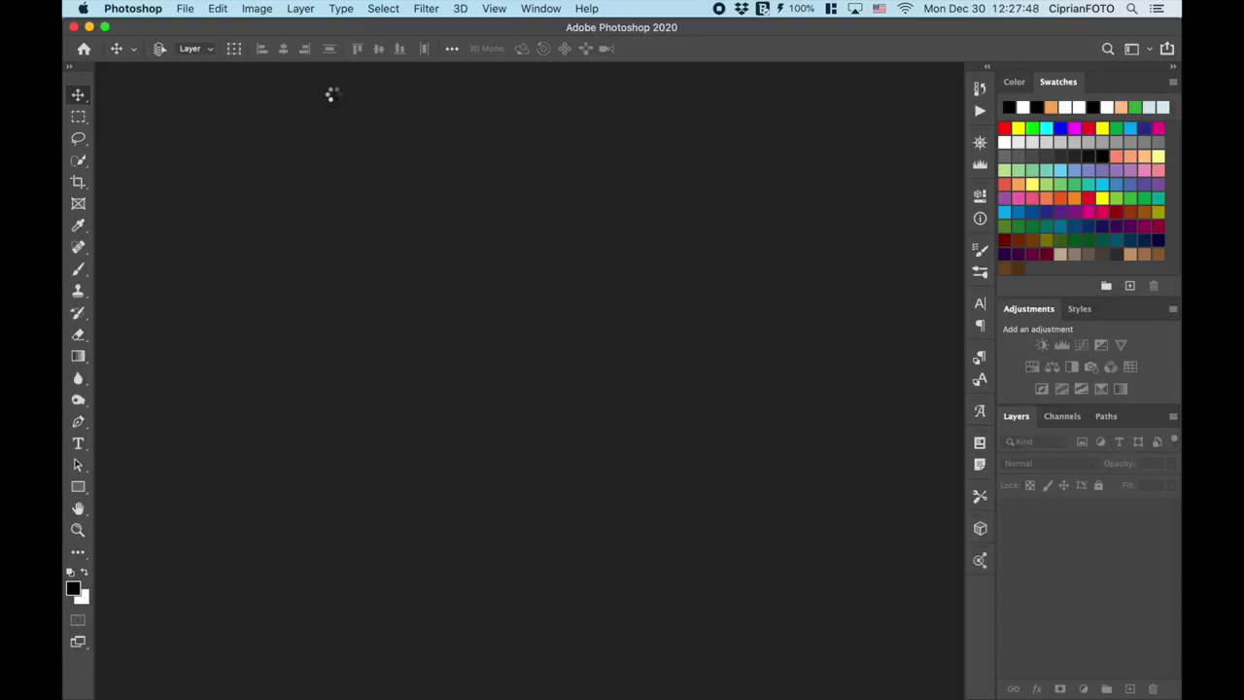
Convert the locked Background into a regular layer named street.
double_click(1075, 511)
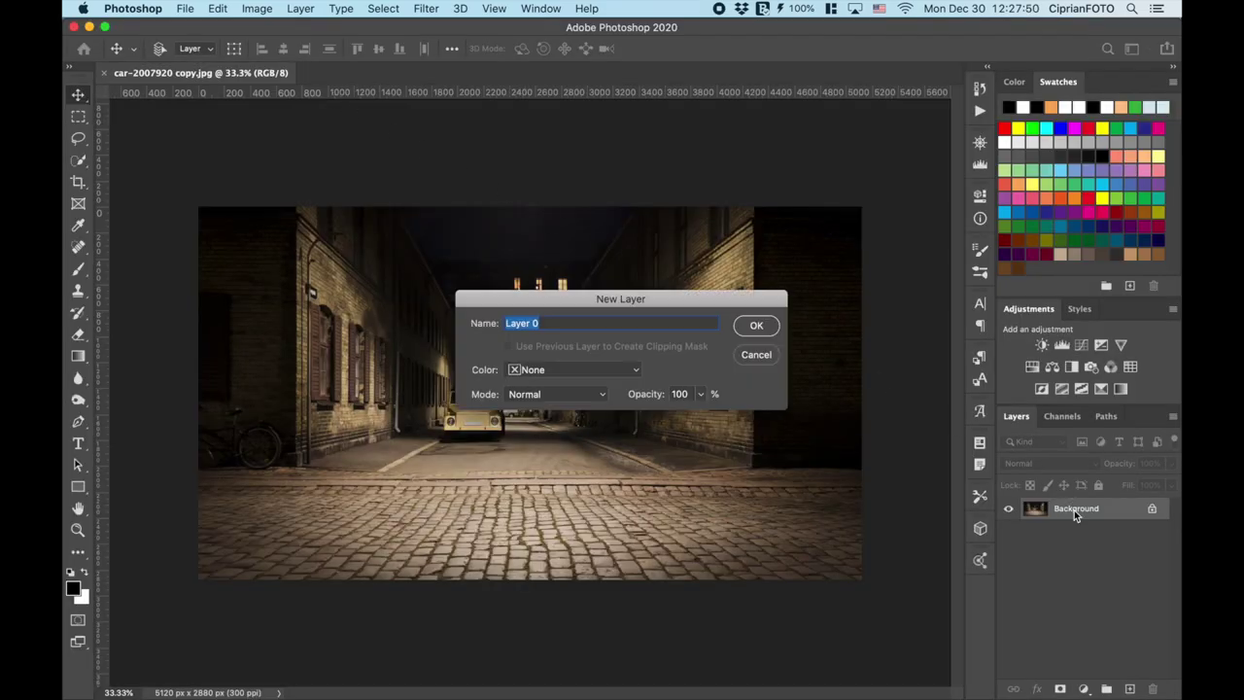
type("street")
key("Return")
key("super+0")
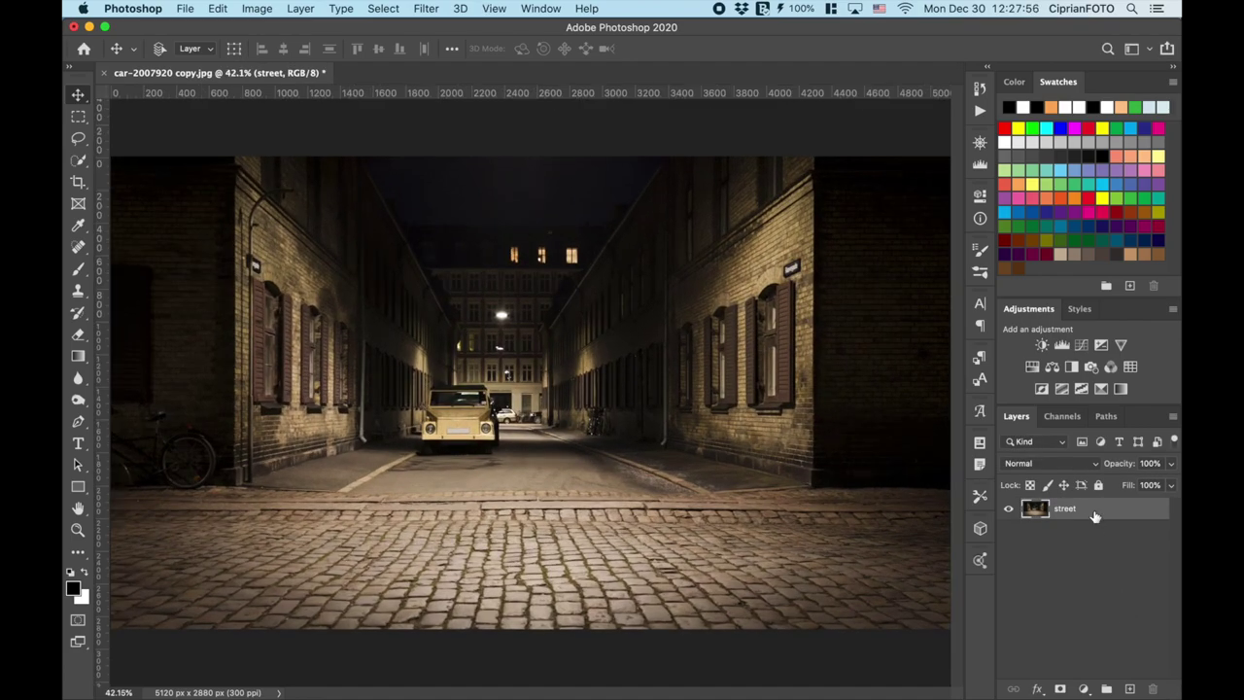
Duplicate the street layer and rename the copy street blur.
left_click_drag(1095, 516, 1129, 688)
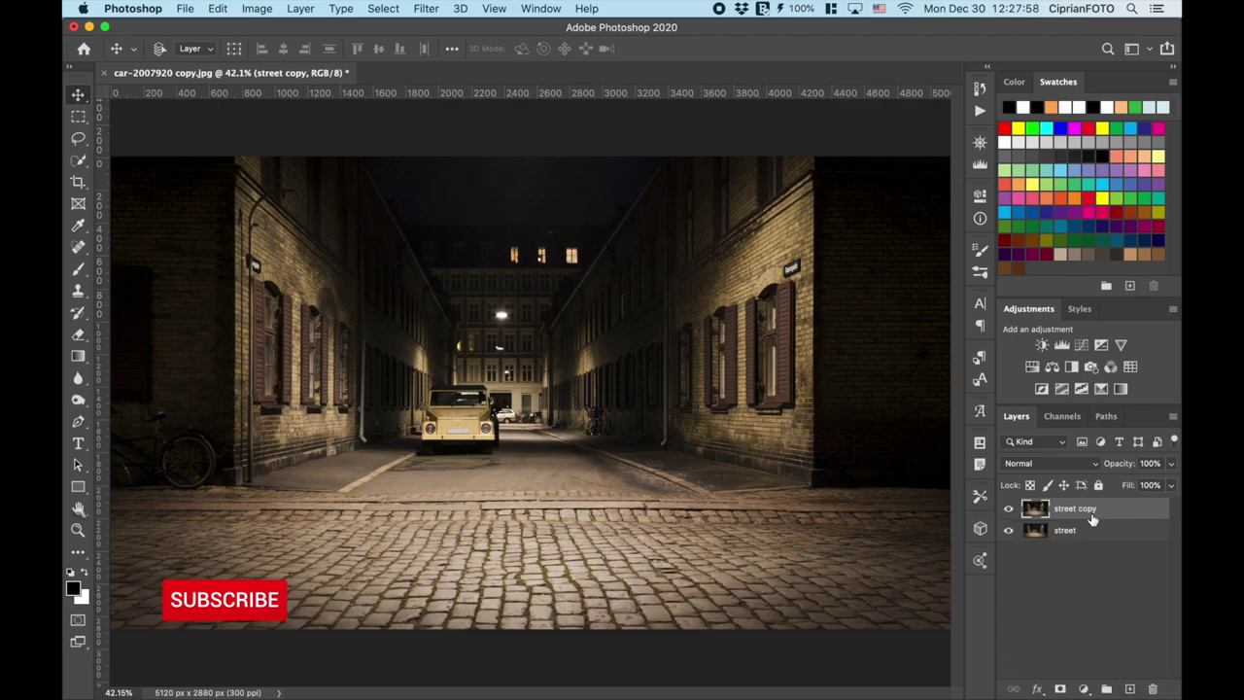
double_click(1087, 510)
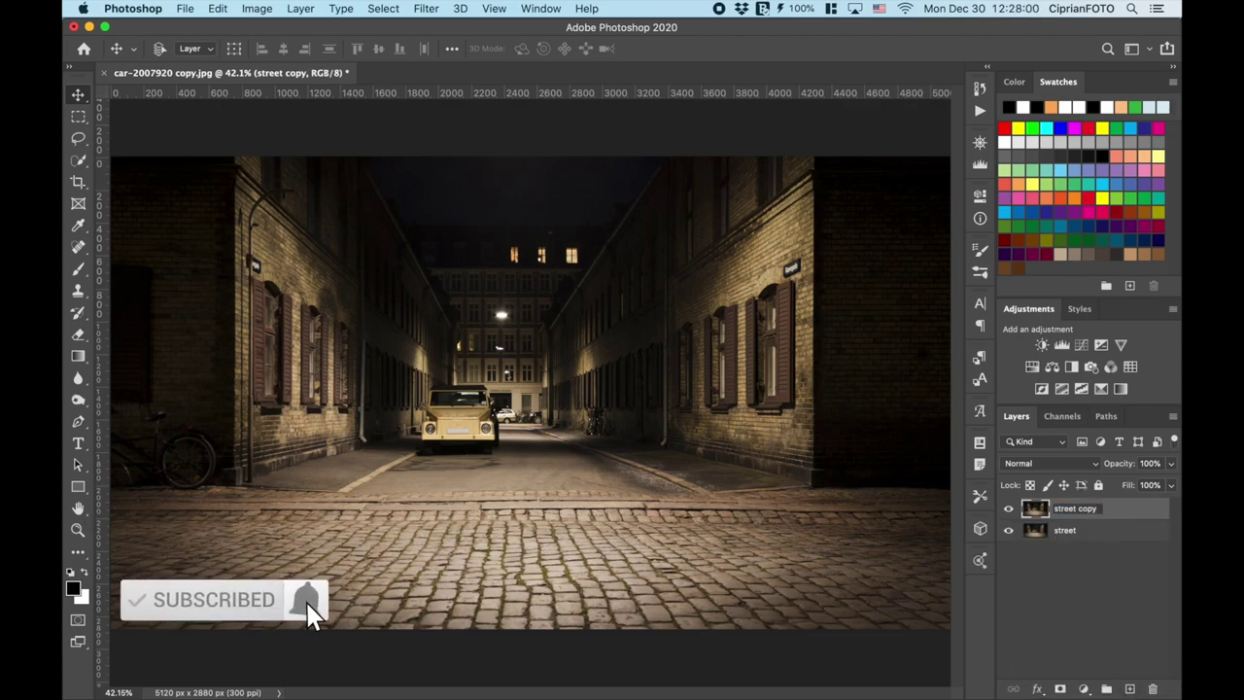
key("BackSpace")
key("BackSpace")
key("BackSpace")
type("blu")
type("r")
key("Return")
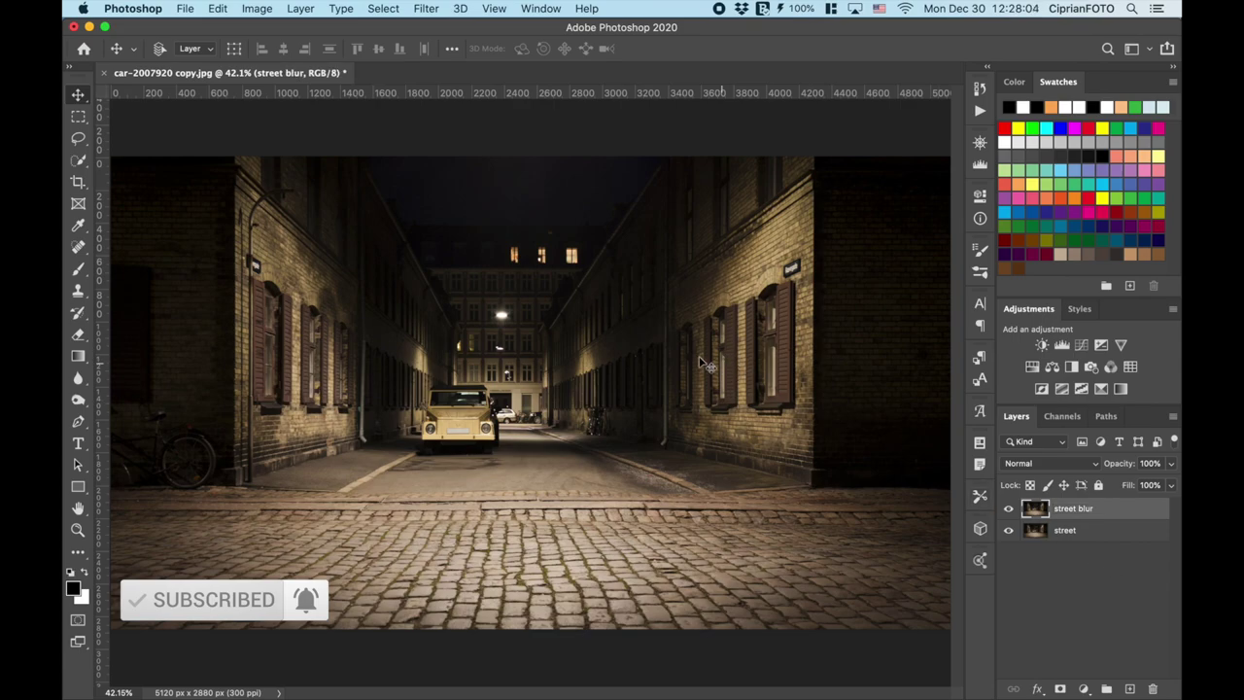
Apply a 12-pixel Gaussian Blur to the street blur layer.
left_click(431, 13)
mouse_move(432, 193)
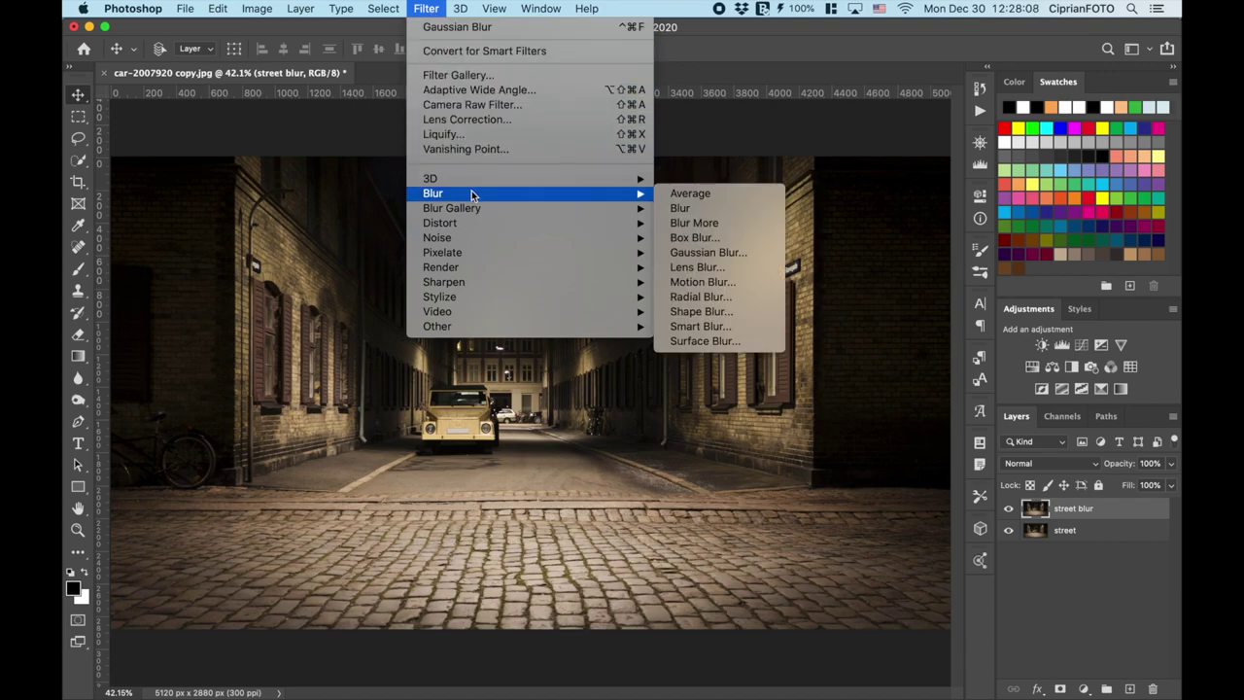
left_click(711, 251)
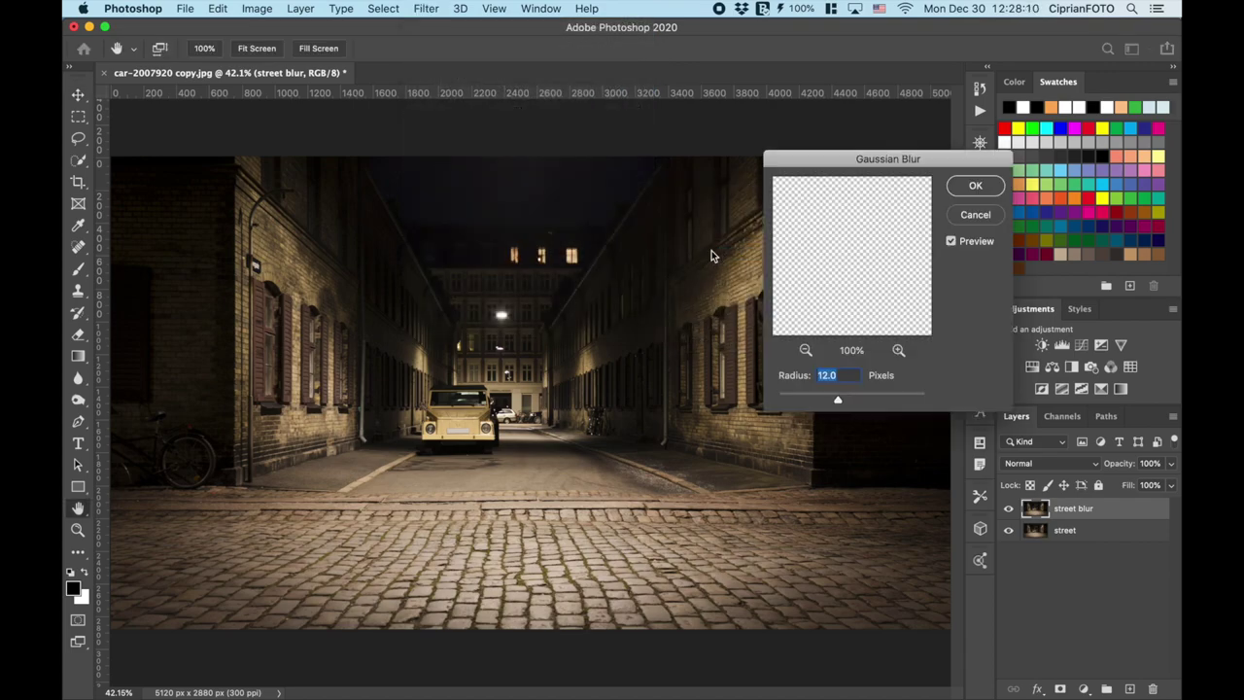
left_click(973, 186)
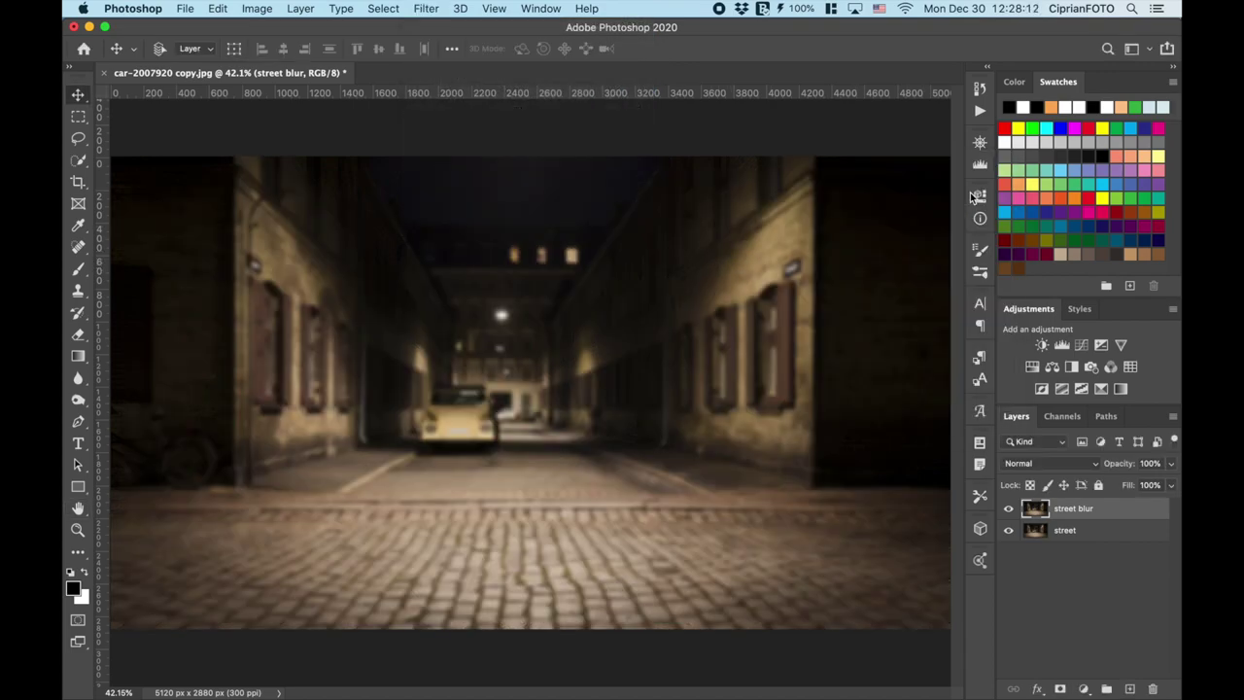
Add a layer mask with a bottom-up gradient keeping foreground cobblestones sharp.
left_click(1060, 688)
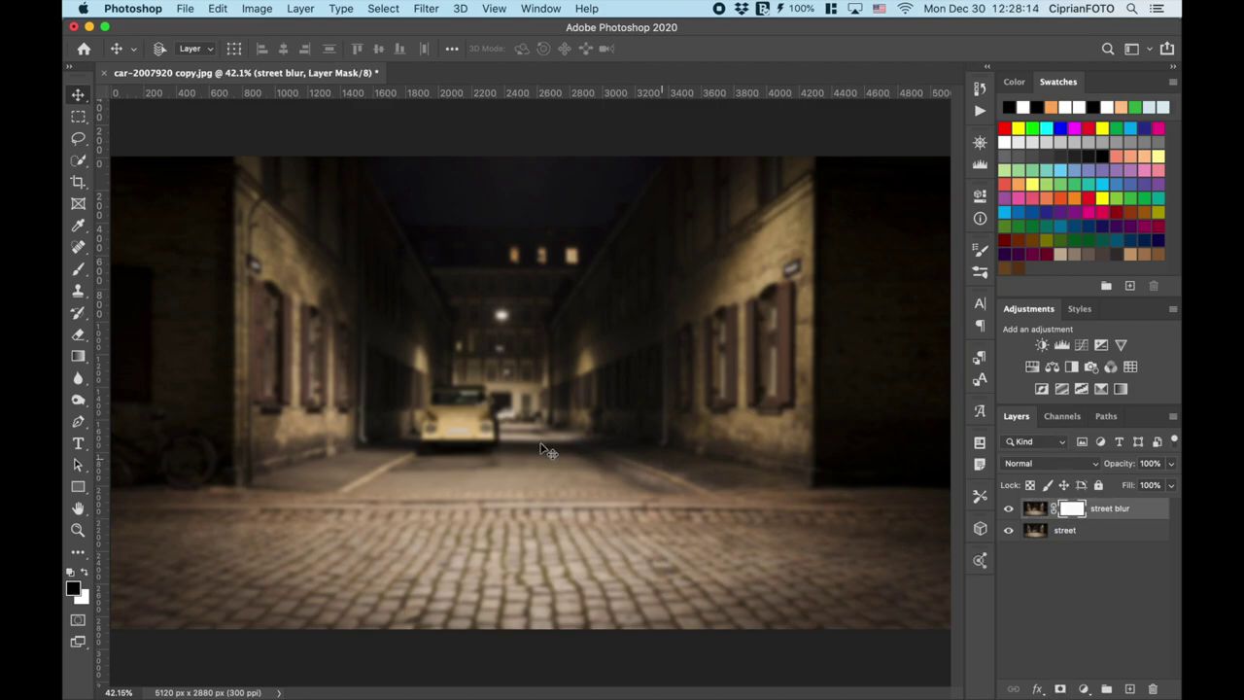
left_click(78, 356)
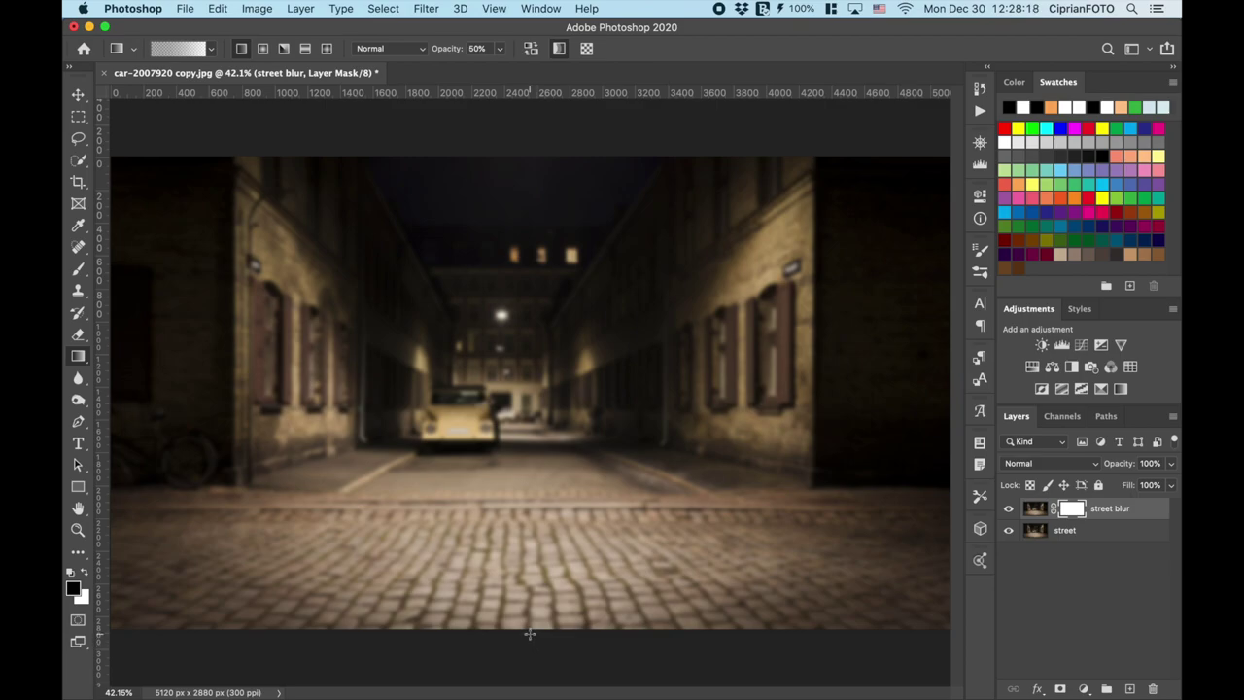
mouse_move(529, 634)
left_mouse_down()
mouse_move(529, 552)
mouse_move(533, 579)
left_mouse_up()
left_click_drag(533, 510, 533, 524)
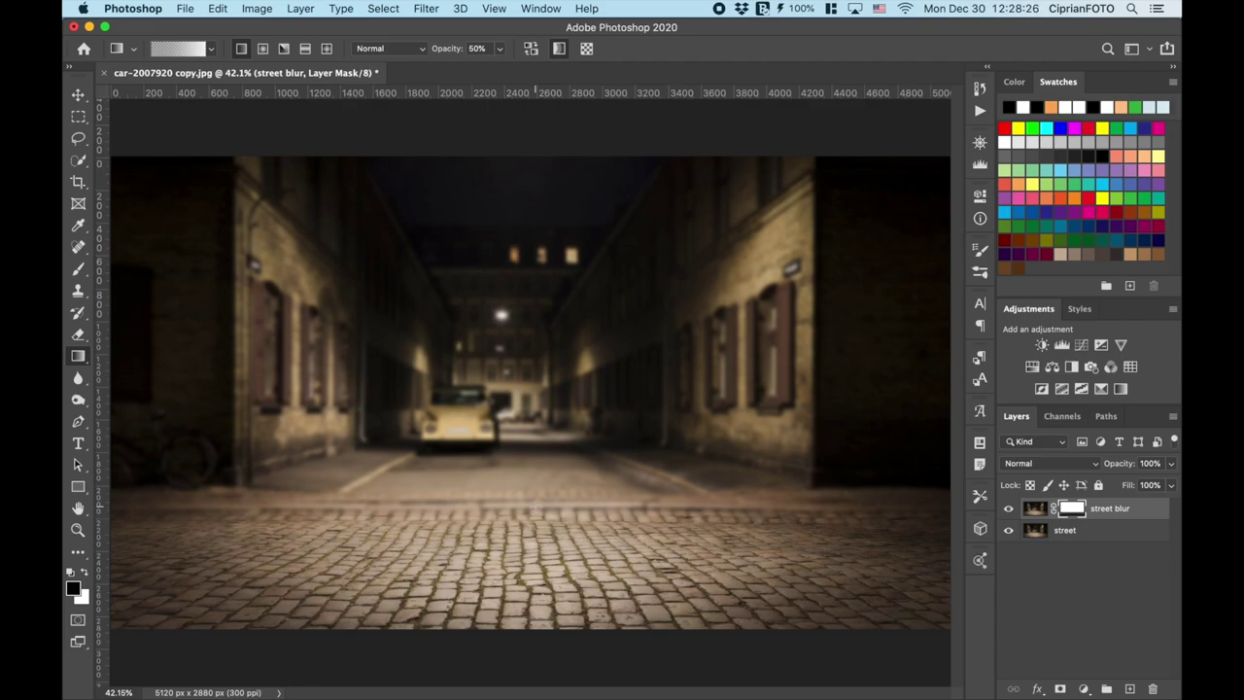
key("v")
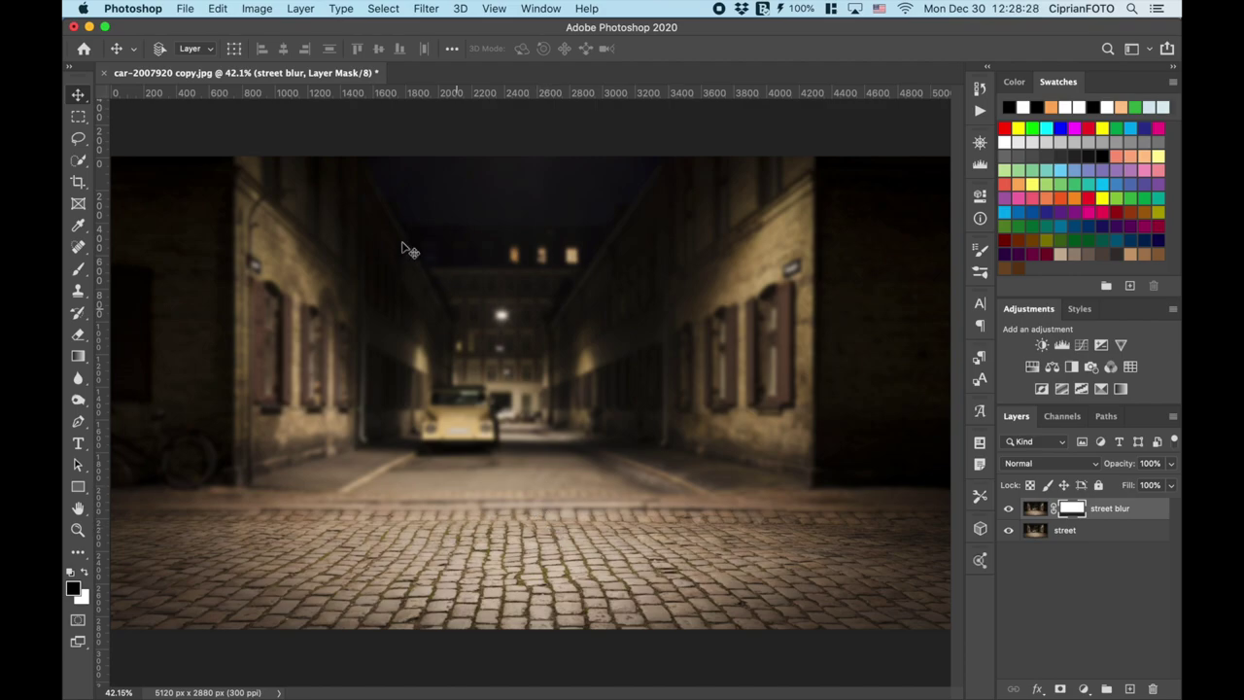
Open the mammoth PNG and drag it into the middle of the alley document.
right_click(468, 73)
left_click(506, 163)
double_click(408, 80)
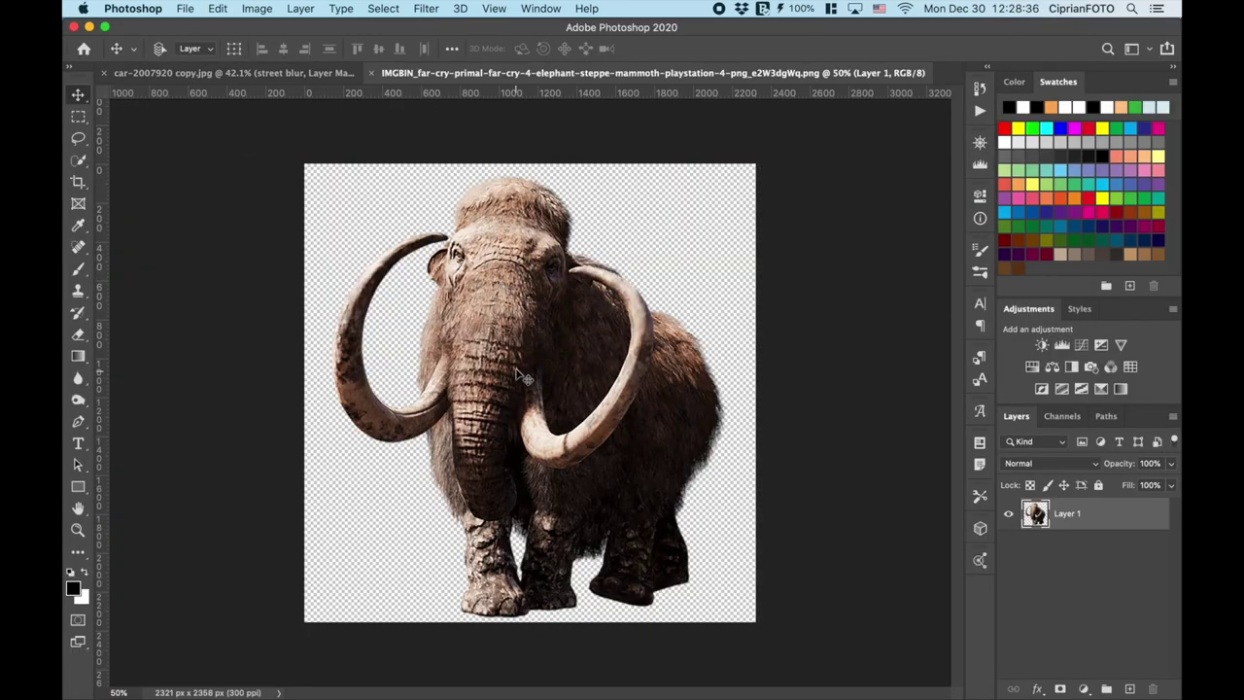
mouse_move(518, 323)
left_mouse_down()
mouse_move(356, 136)
mouse_move(664, 349)
mouse_move(656, 393)
left_mouse_up()
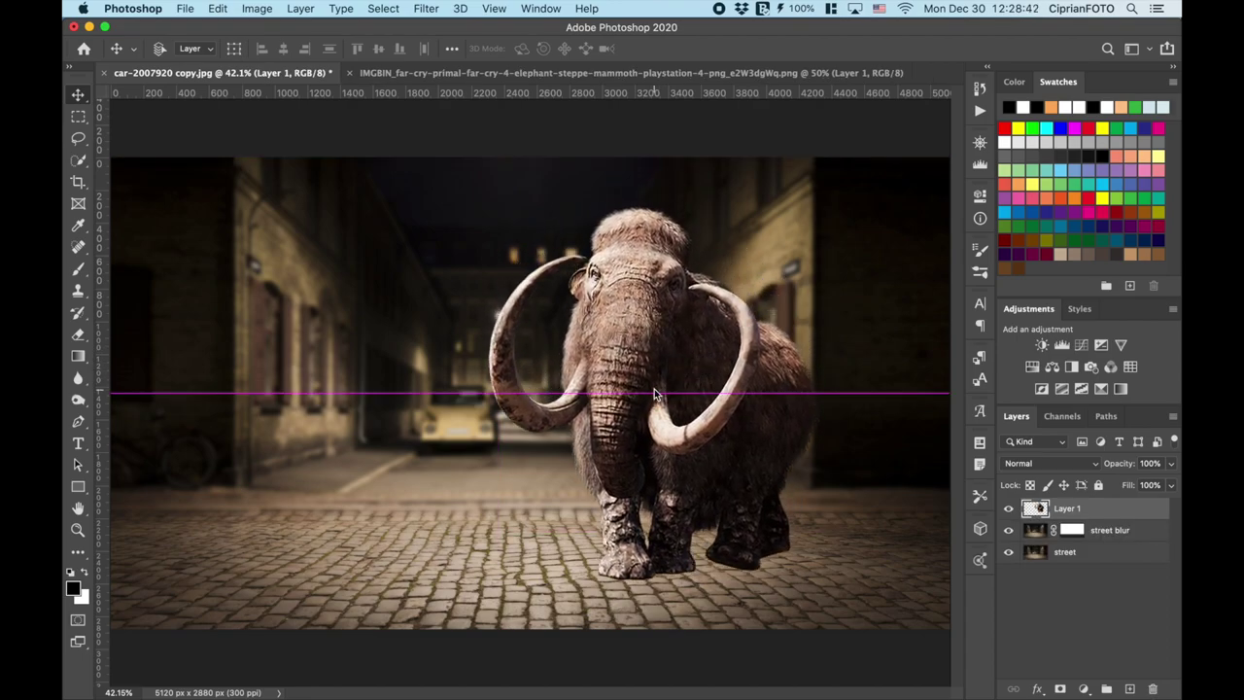
left_click_drag(657, 393, 657, 394)
Rename the mammoth's layer to mammoth.
double_click(1066, 508)
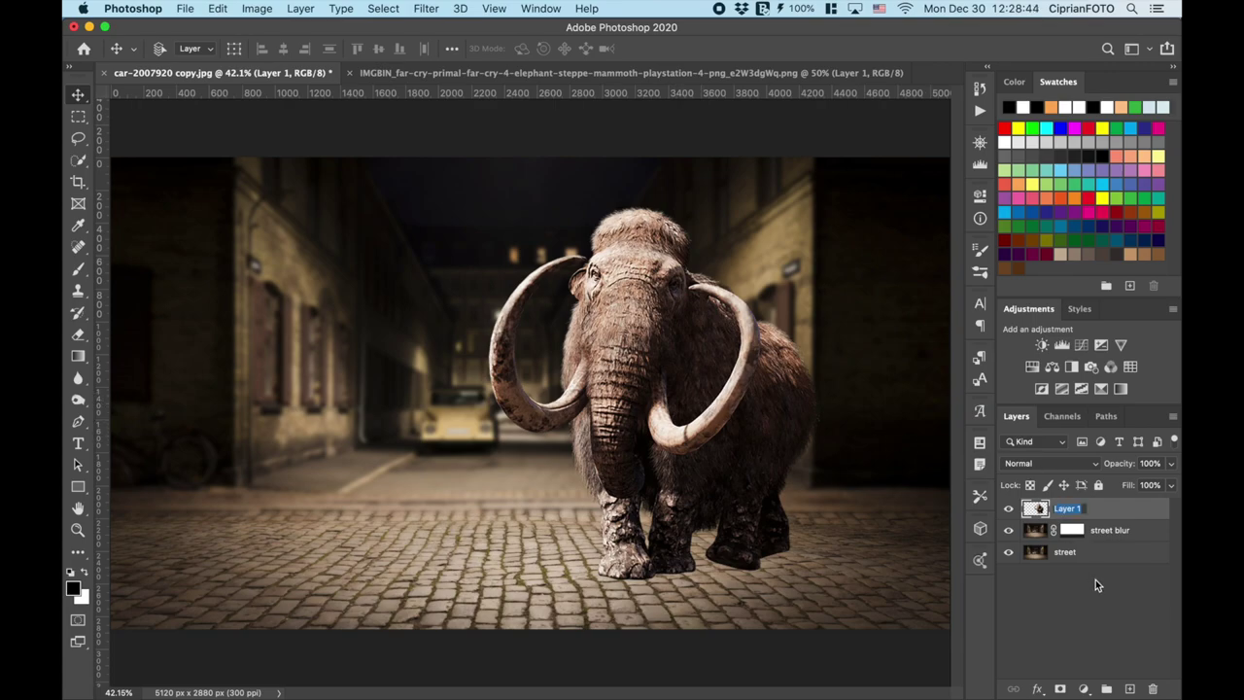
type("mammoth")
key("Return")
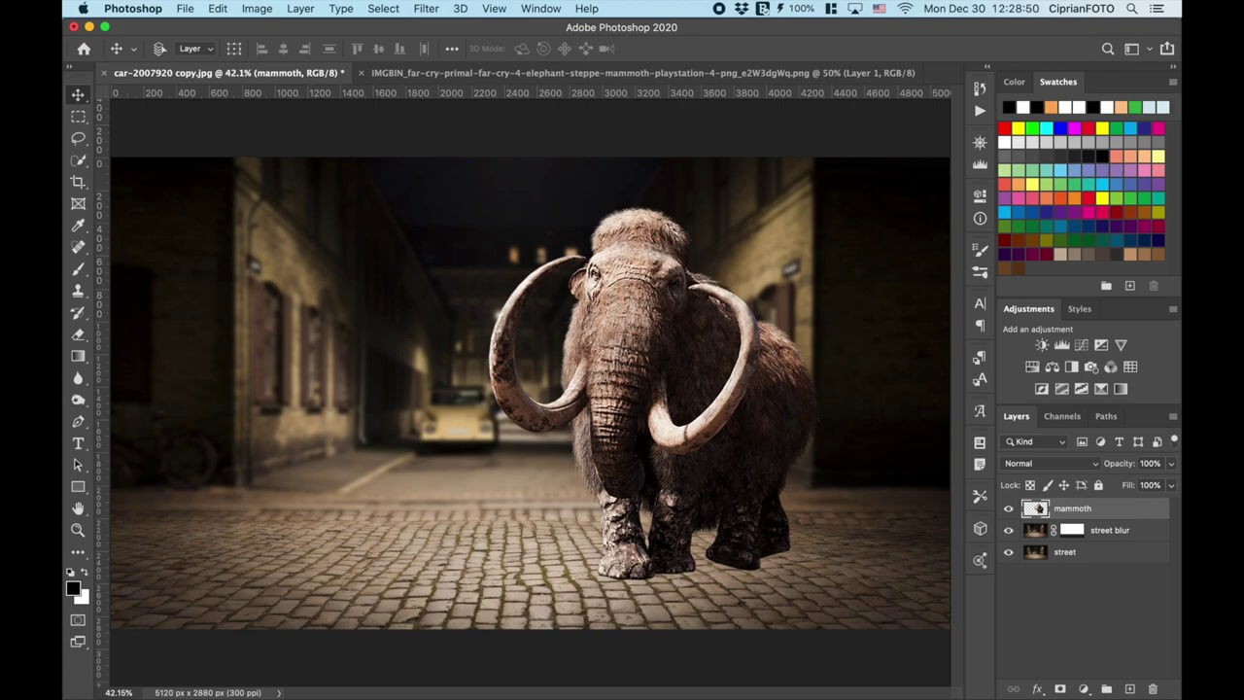
Add a HorrorBlue.3DL Color Lookup adjustment above the street blur layer.
left_click(1042, 537)
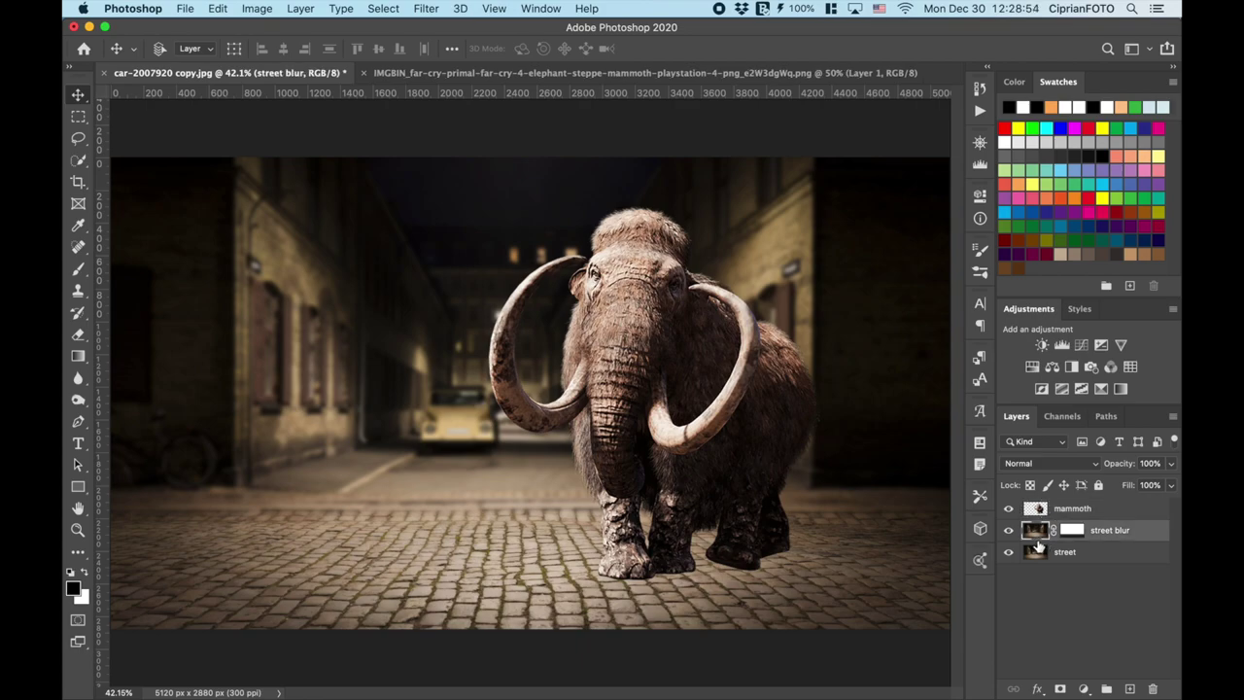
left_click(1130, 368)
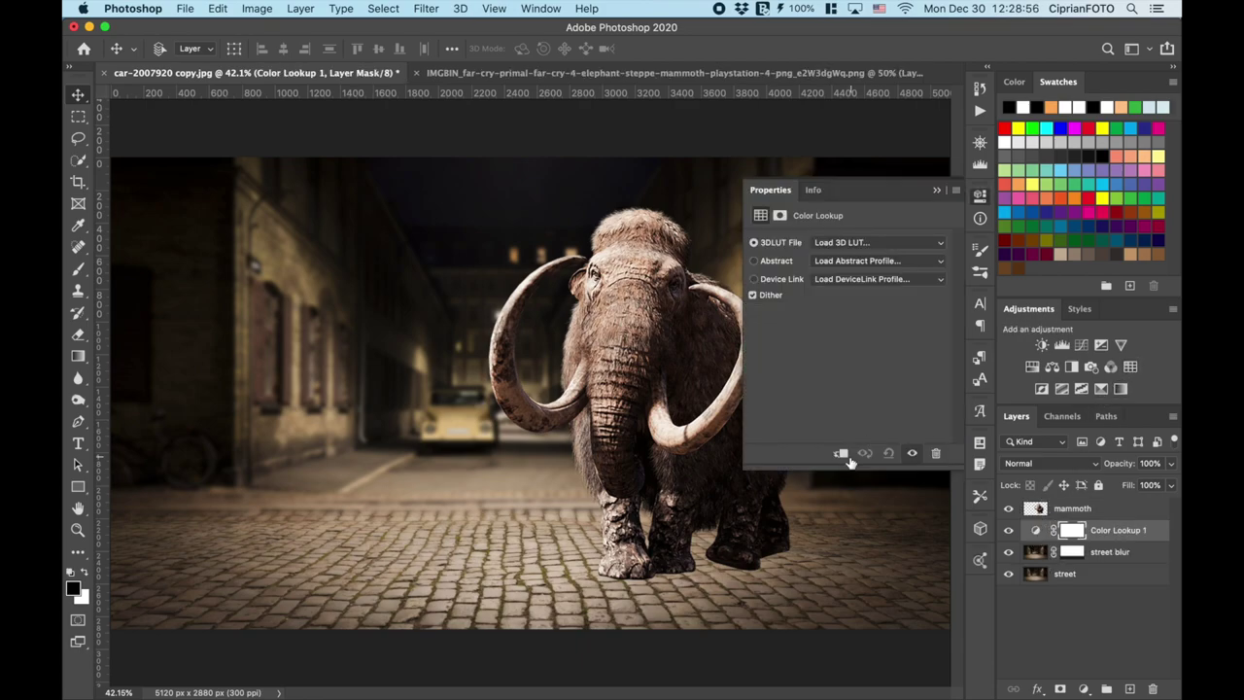
left_click(855, 243)
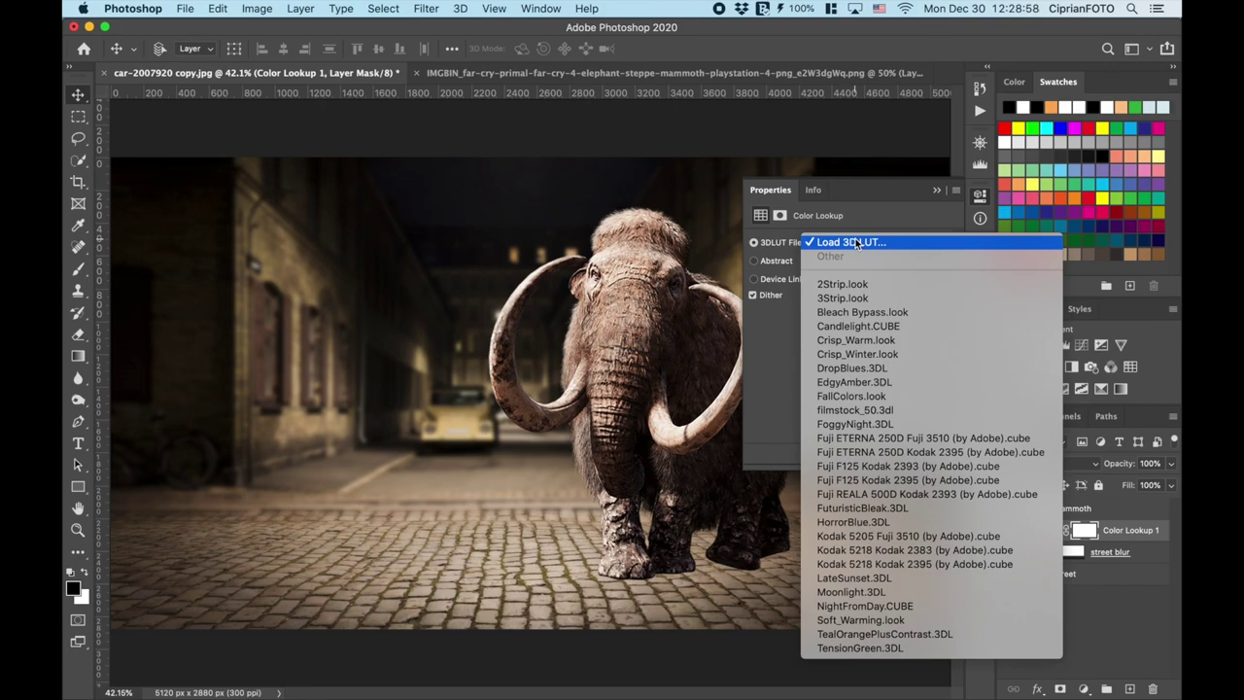
left_click(876, 522)
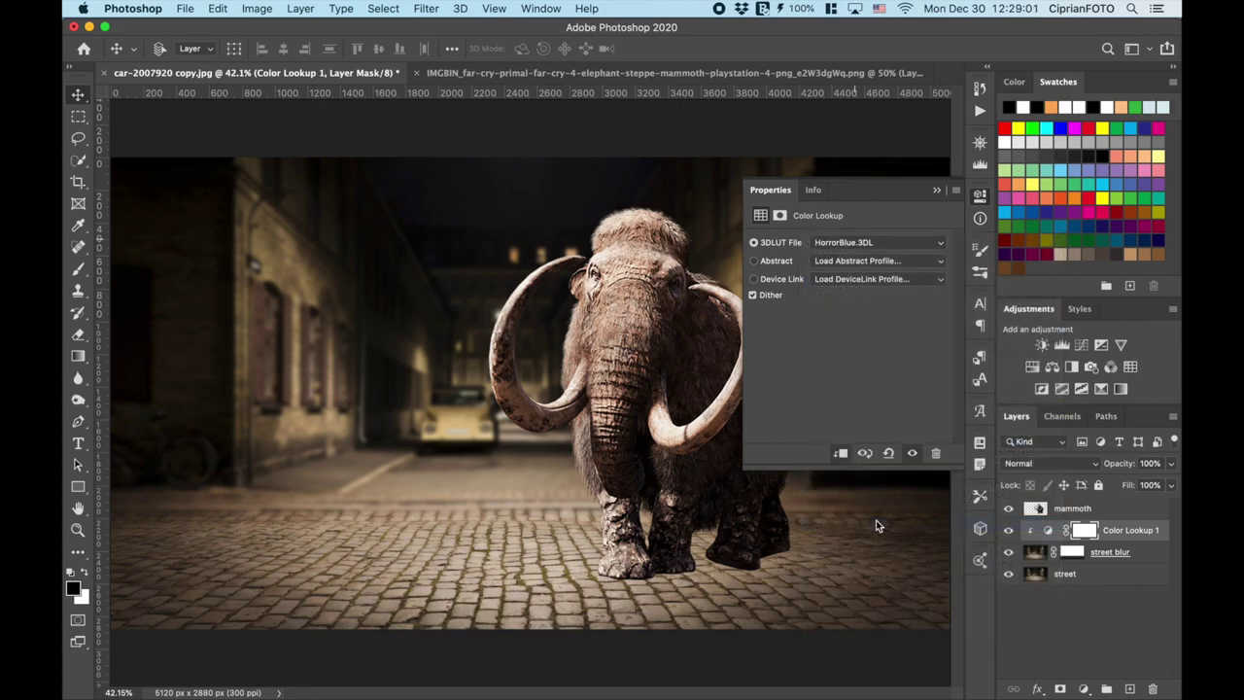
left_click(938, 193)
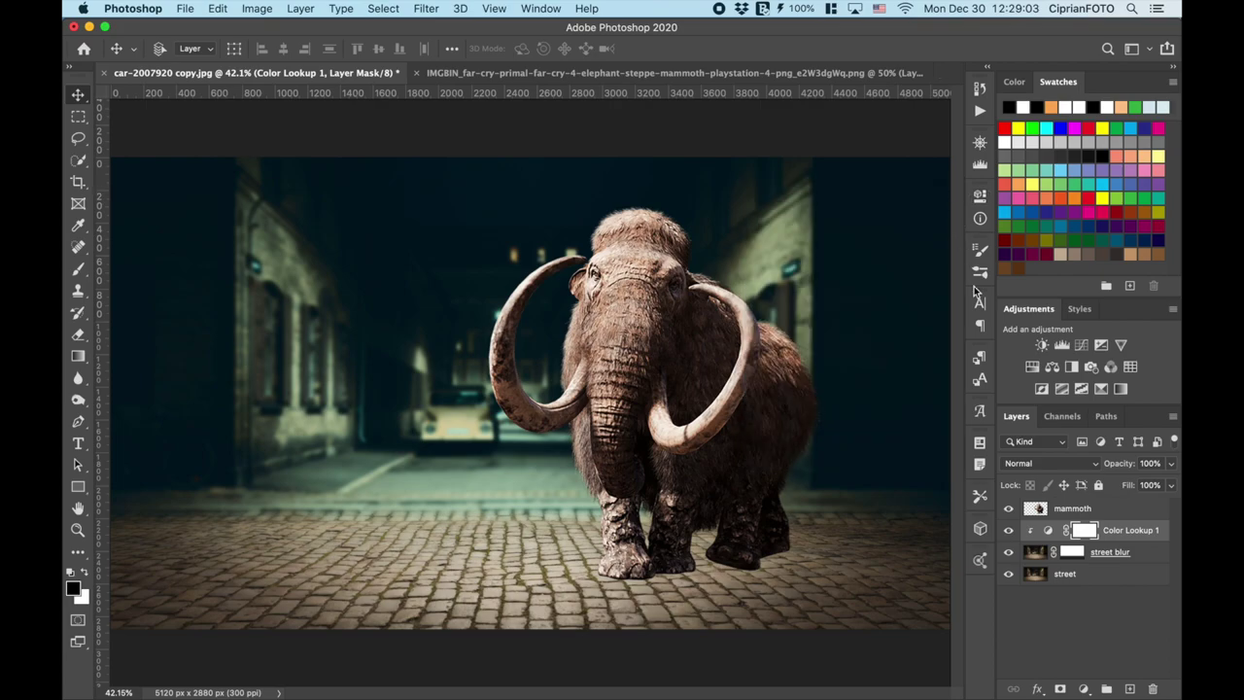
Add a second HorrorBlue.3DL Color Lookup adjustment above the street layer.
left_click(1038, 574)
left_click(1130, 366)
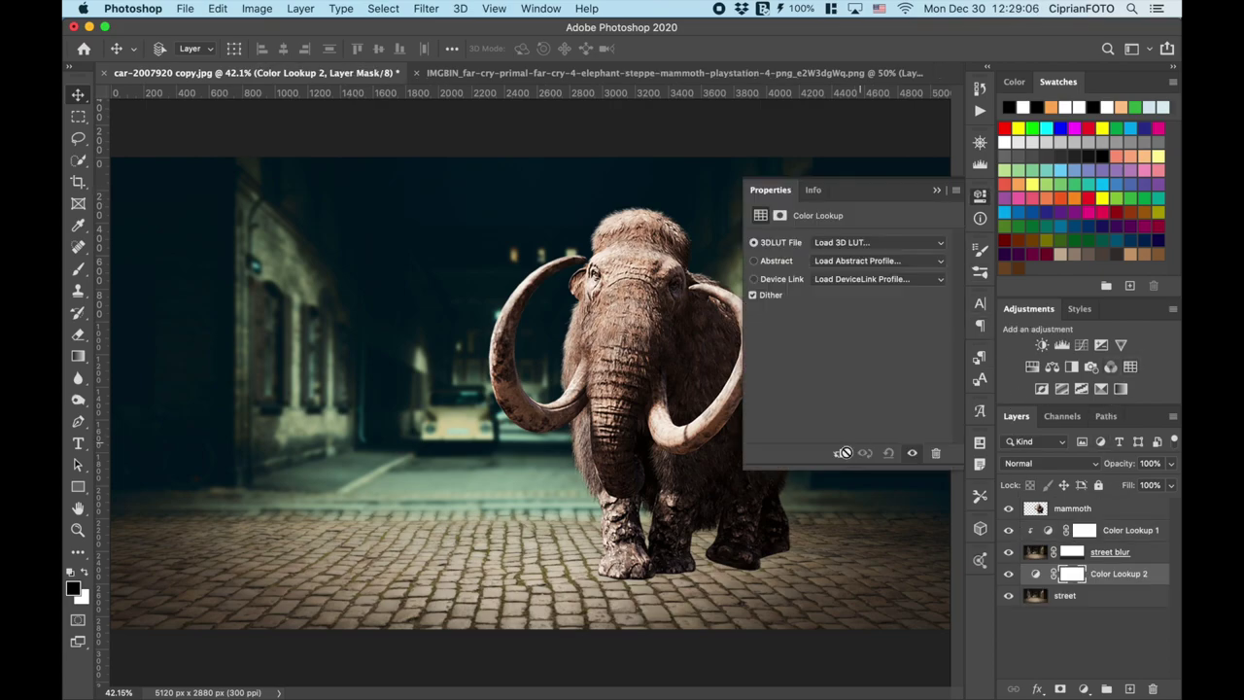
left_click(857, 243)
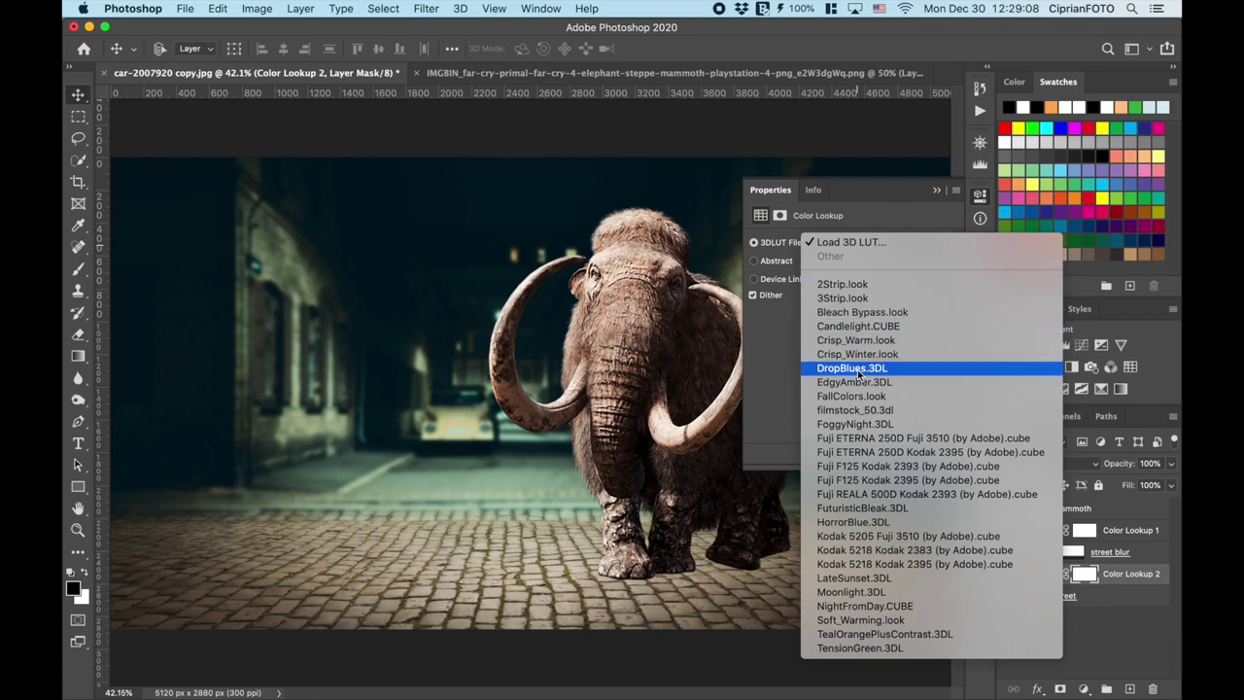
left_click(859, 523)
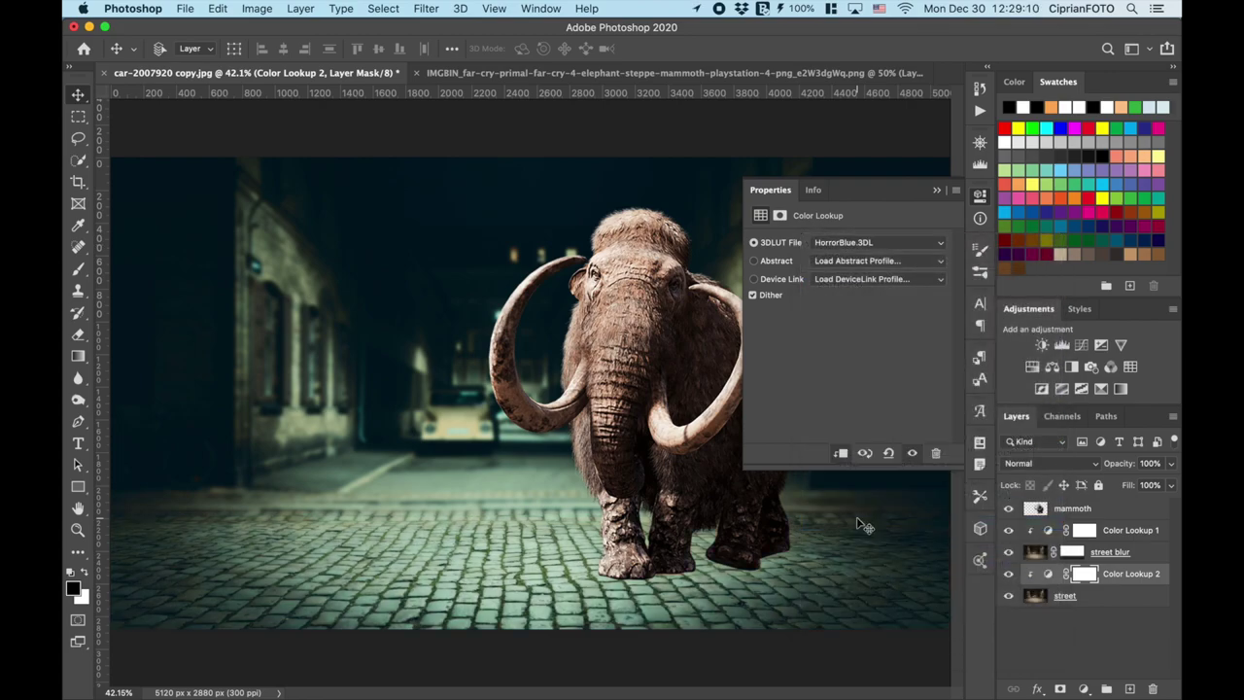
left_click(938, 189)
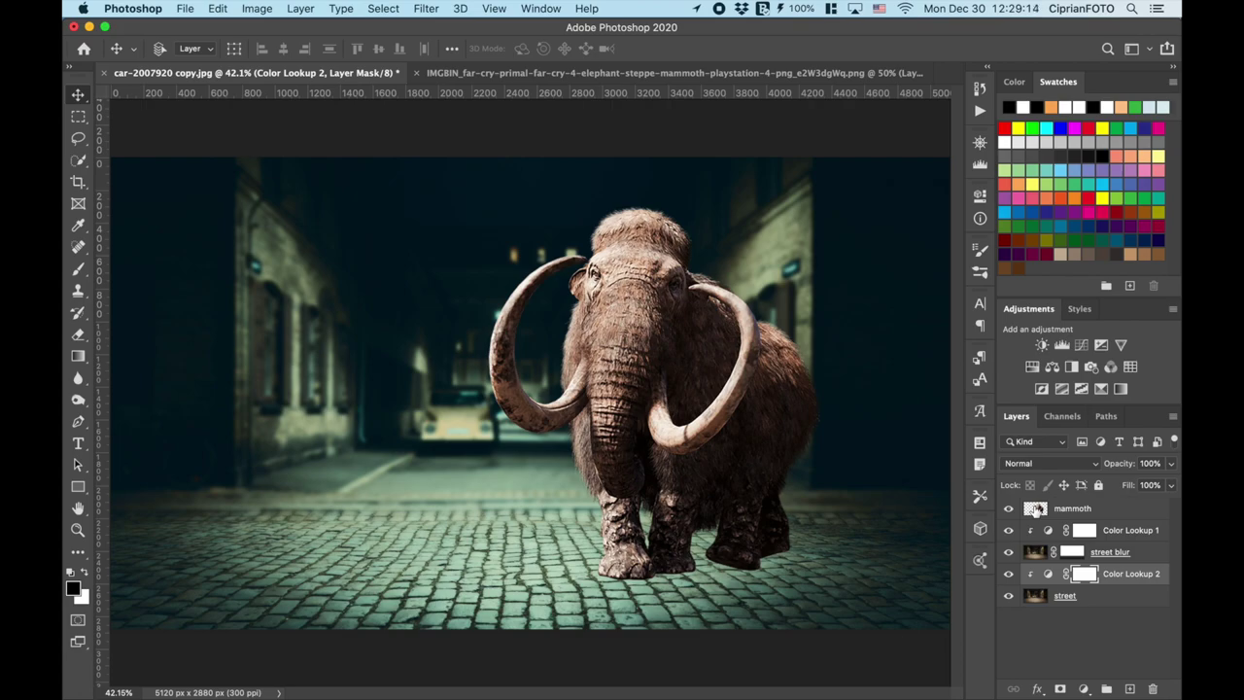
left_click(1036, 510)
Duplicate the mammoth layer below the original and rename it mammoth shadow.
left_click_drag(1037, 508, 1131, 688)
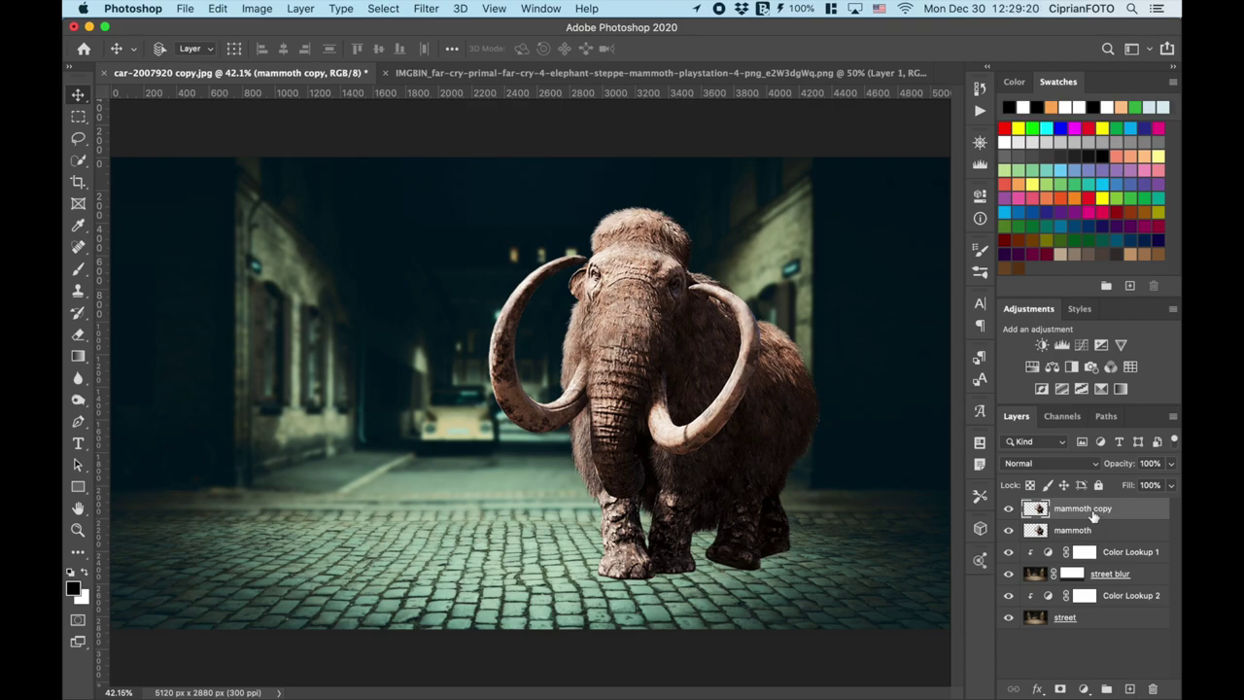
left_click_drag(1087, 509, 1085, 532)
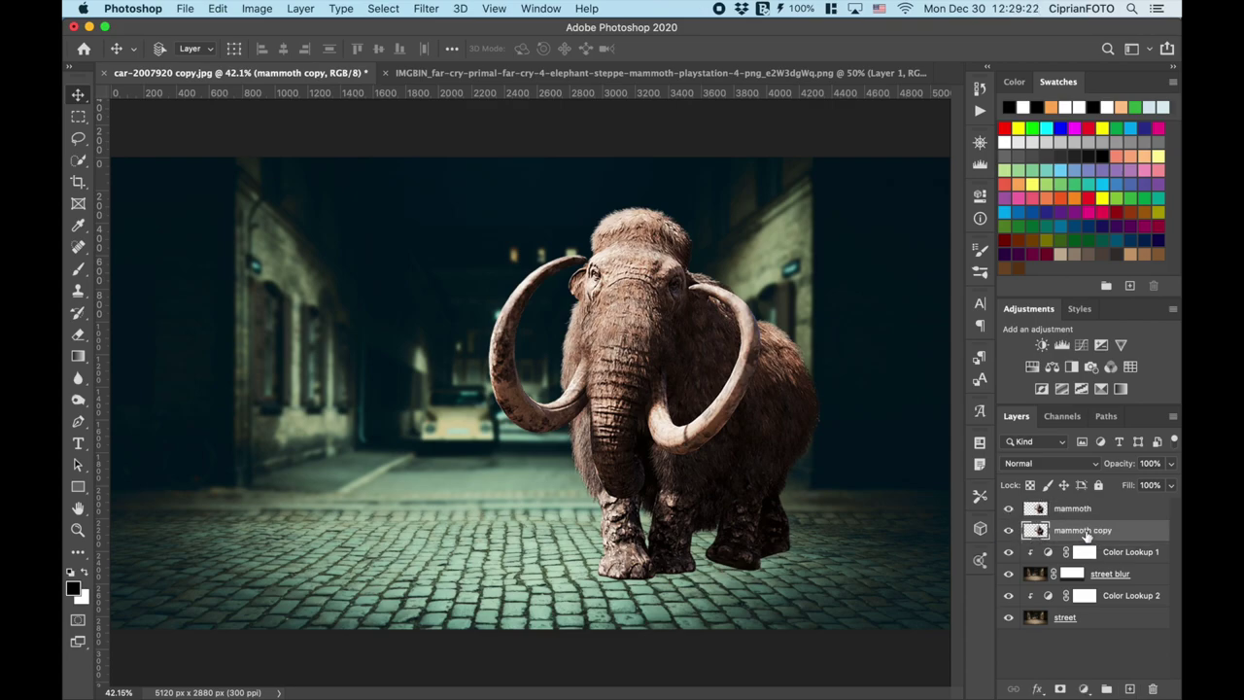
double_click(1088, 530)
key("Right")
key("BackSpace")
key("BackSpace")
key("BackSpace")
type("sh")
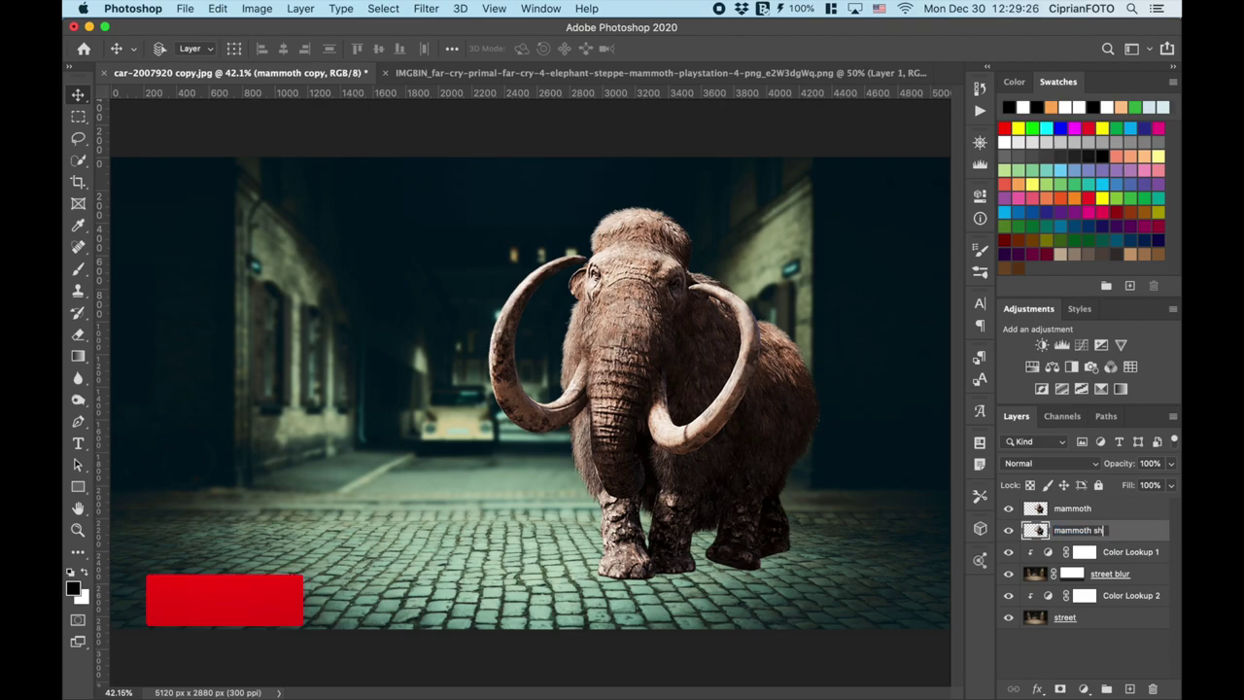
type("adow")
key("Return")
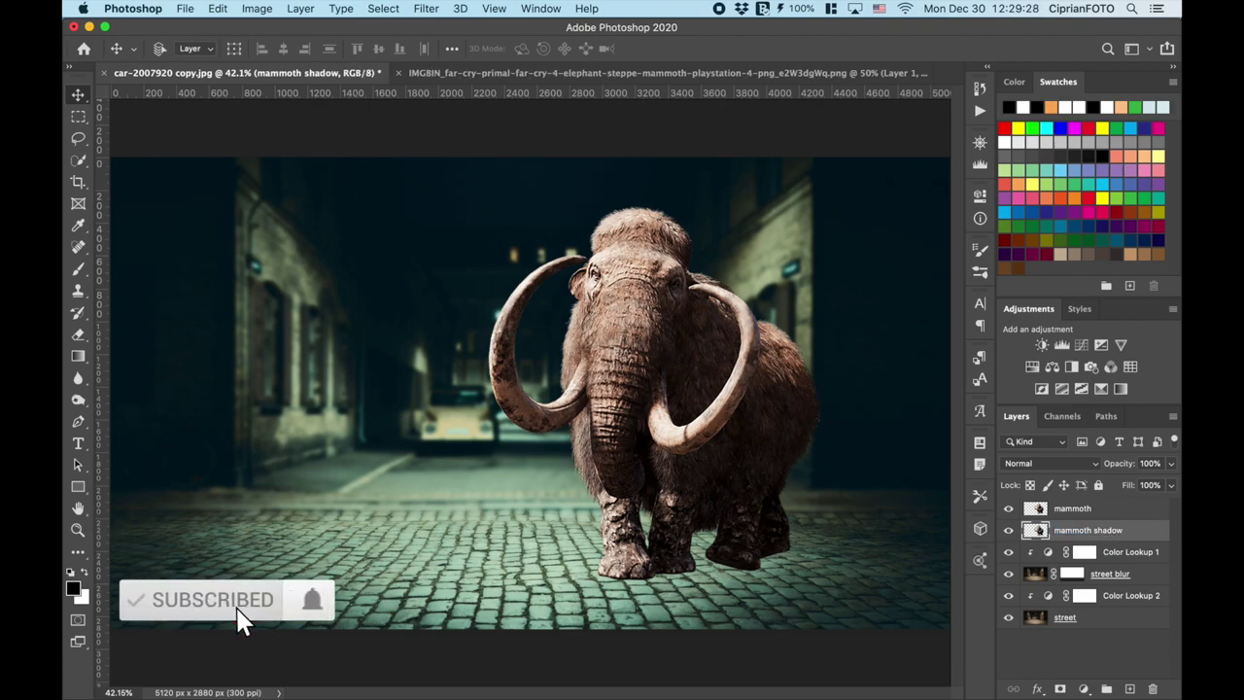
Flip the mammoth shadow vertically and drag it beneath the mammoth's feet.
key("super+t")
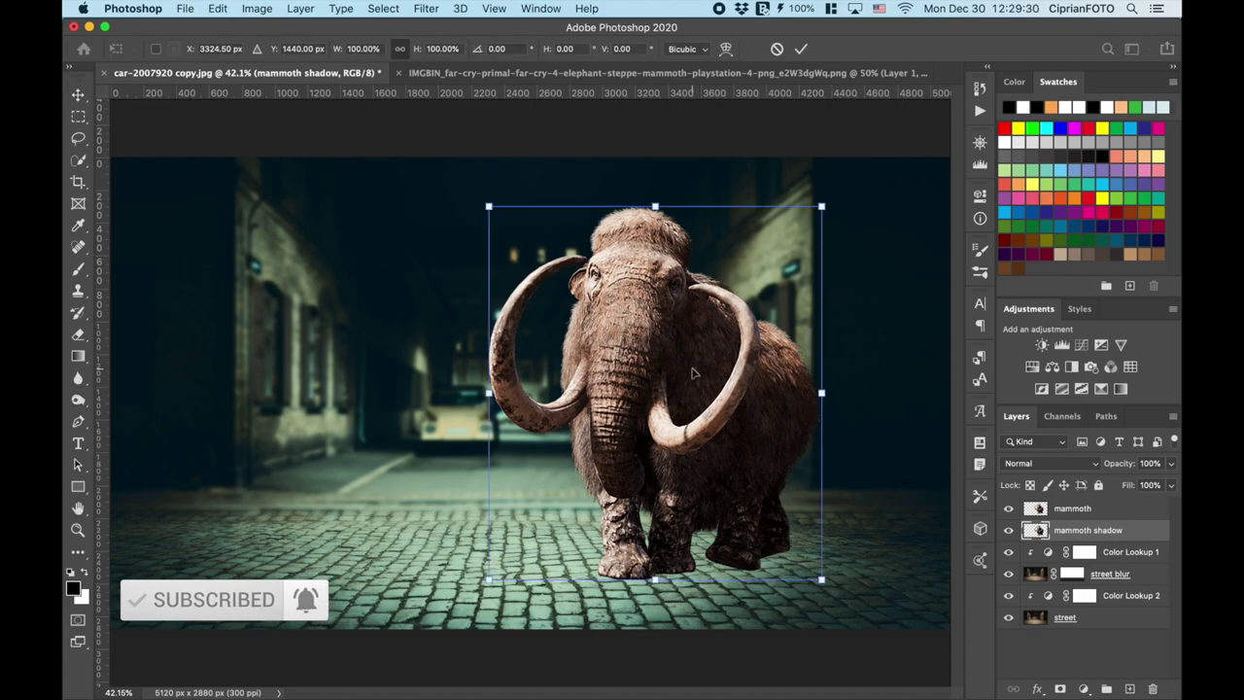
right_click(694, 370)
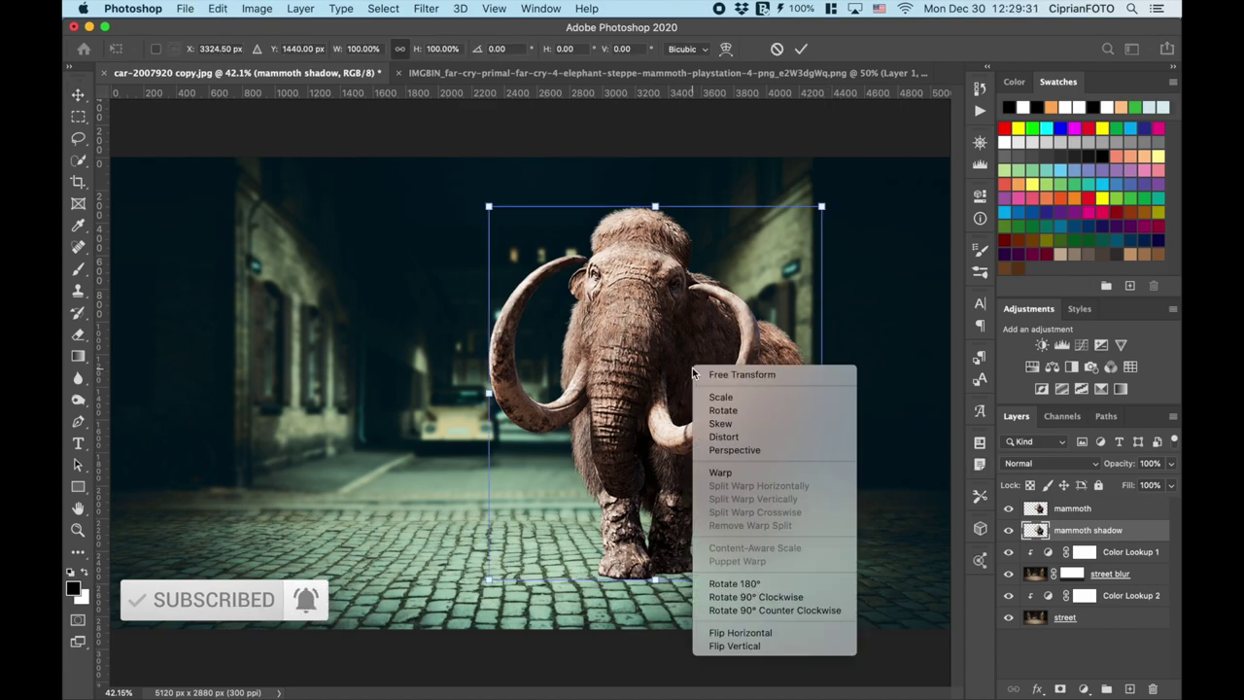
left_click(744, 645)
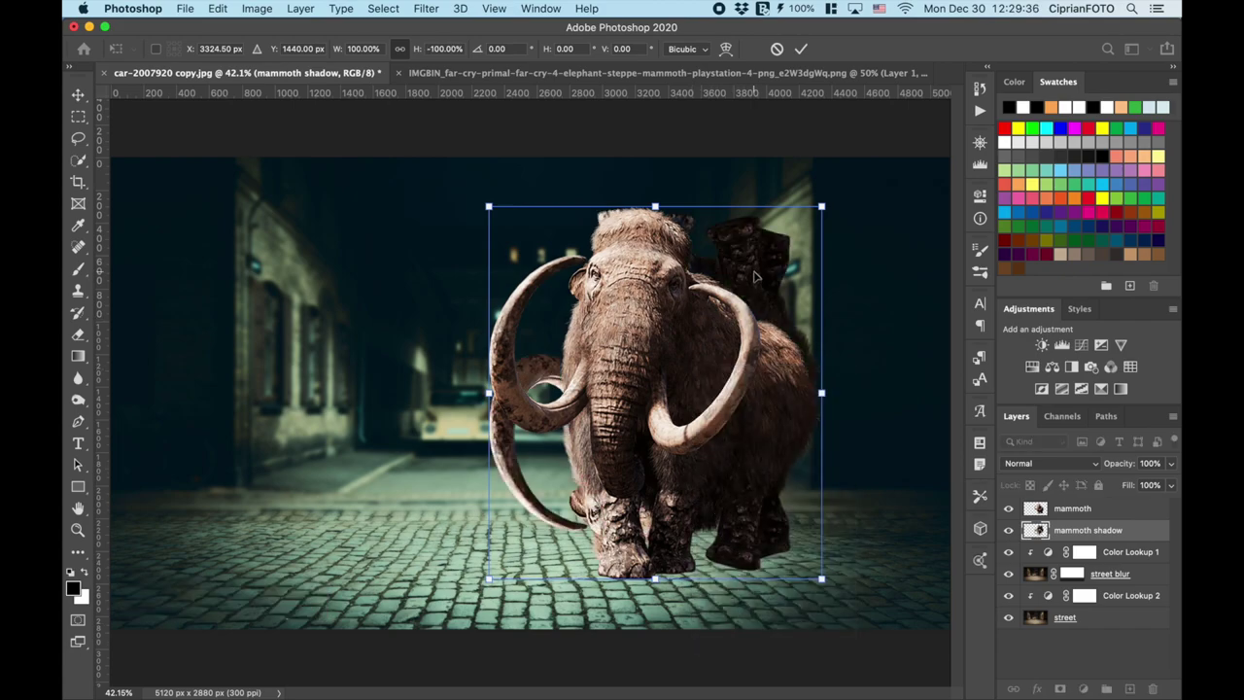
mouse_move(754, 277)
left_mouse_down()
mouse_move(759, 644)
mouse_move(759, 617)
left_mouse_up()
Warp the flipped shadow's edges and corners into a skewed reflection under the legs.
right_click(760, 617)
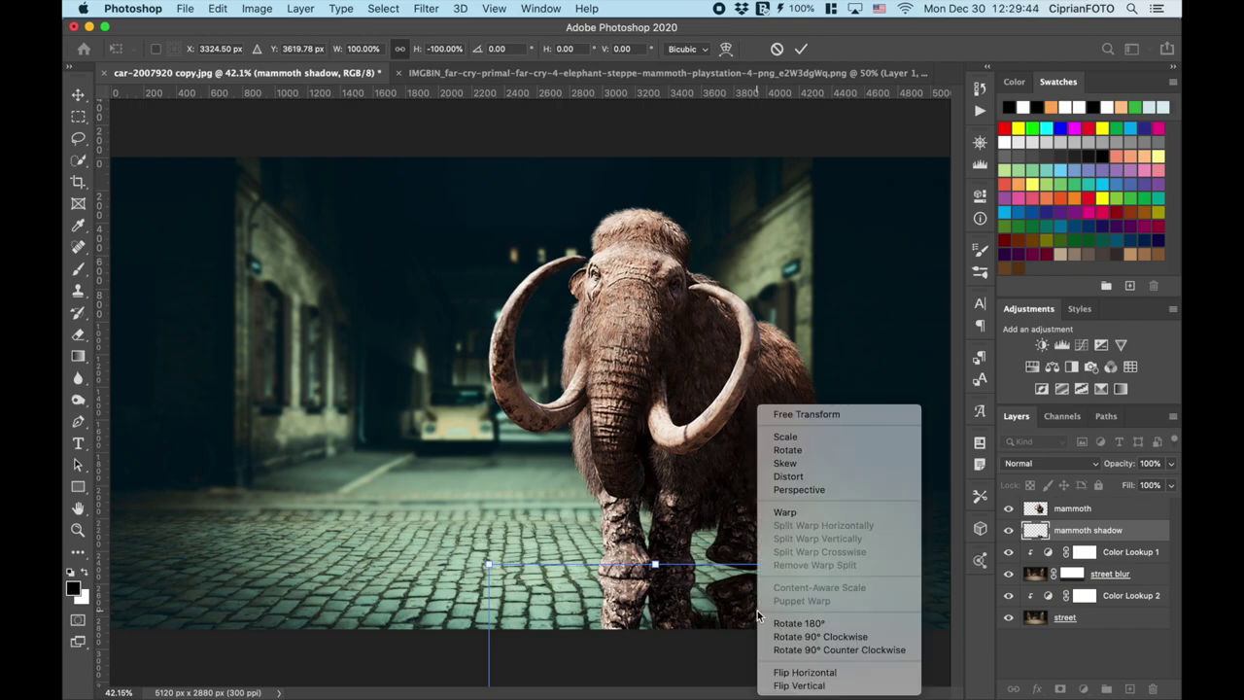
left_click(793, 513)
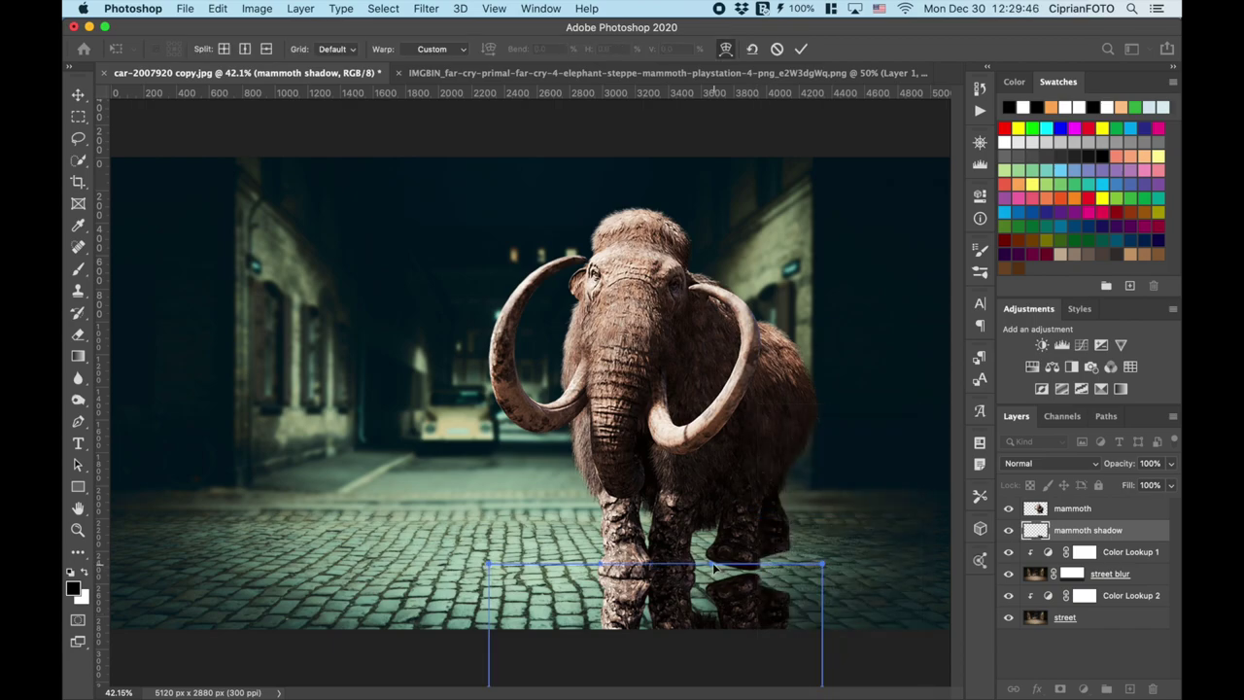
left_click_drag(712, 554, 713, 533)
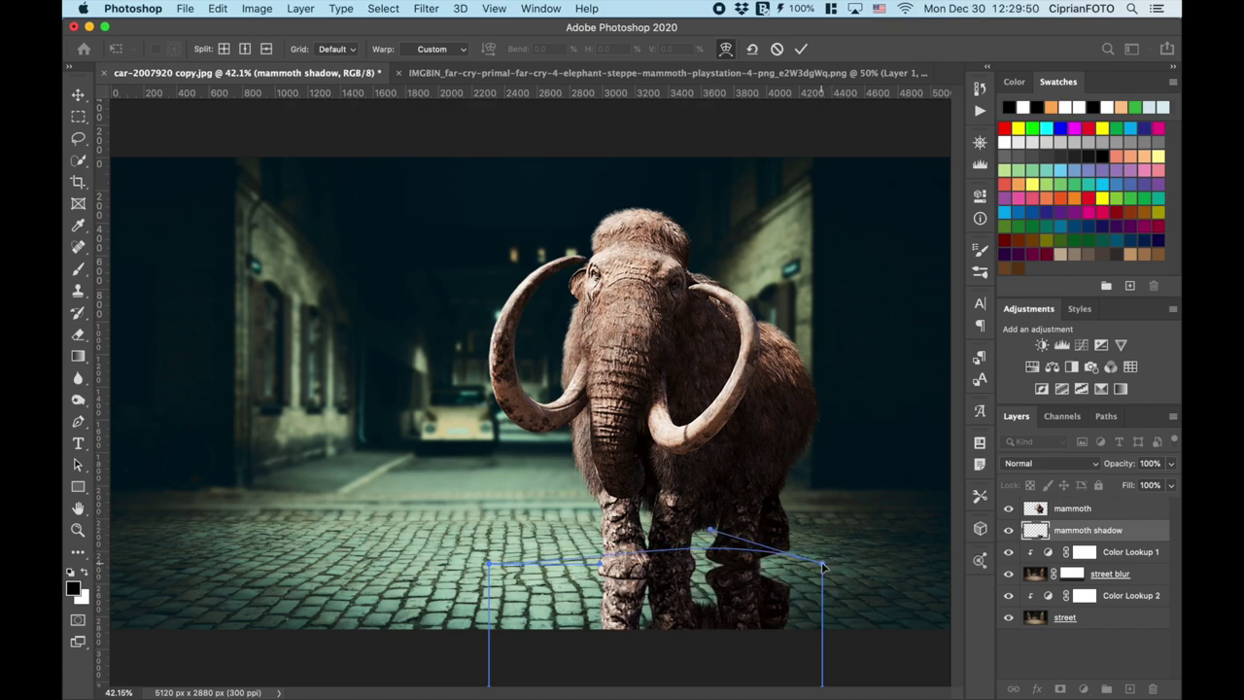
left_click_drag(822, 562, 828, 499)
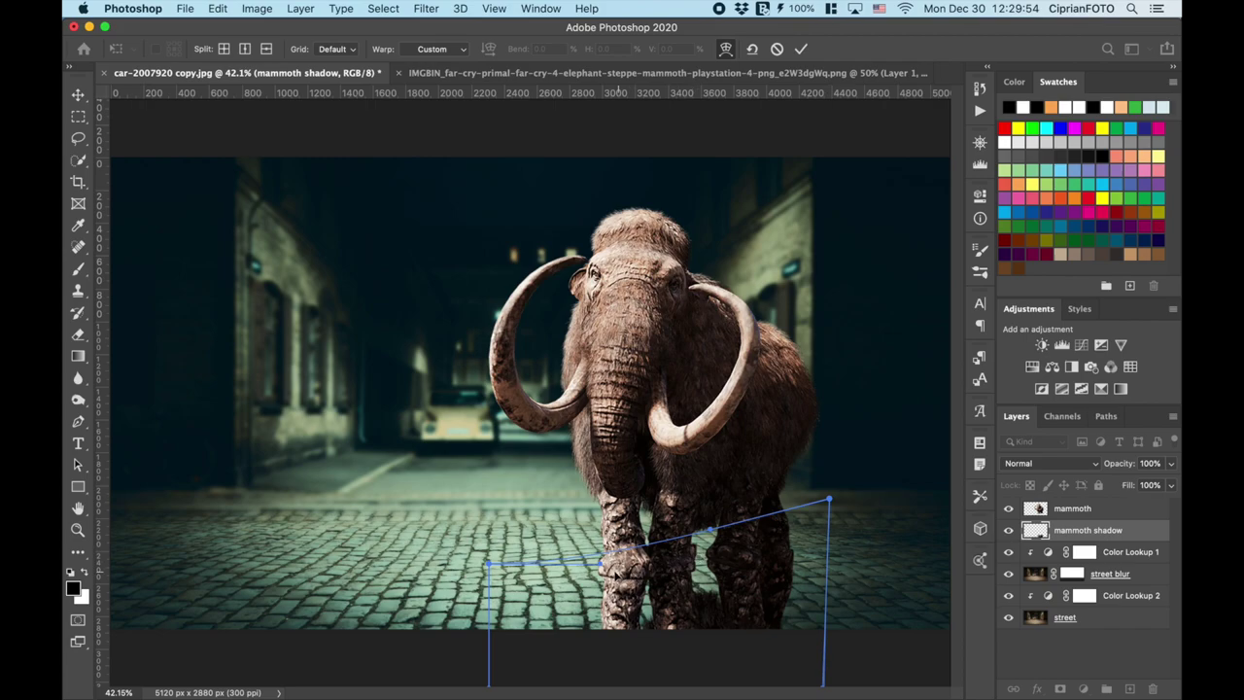
left_click_drag(602, 566, 601, 575)
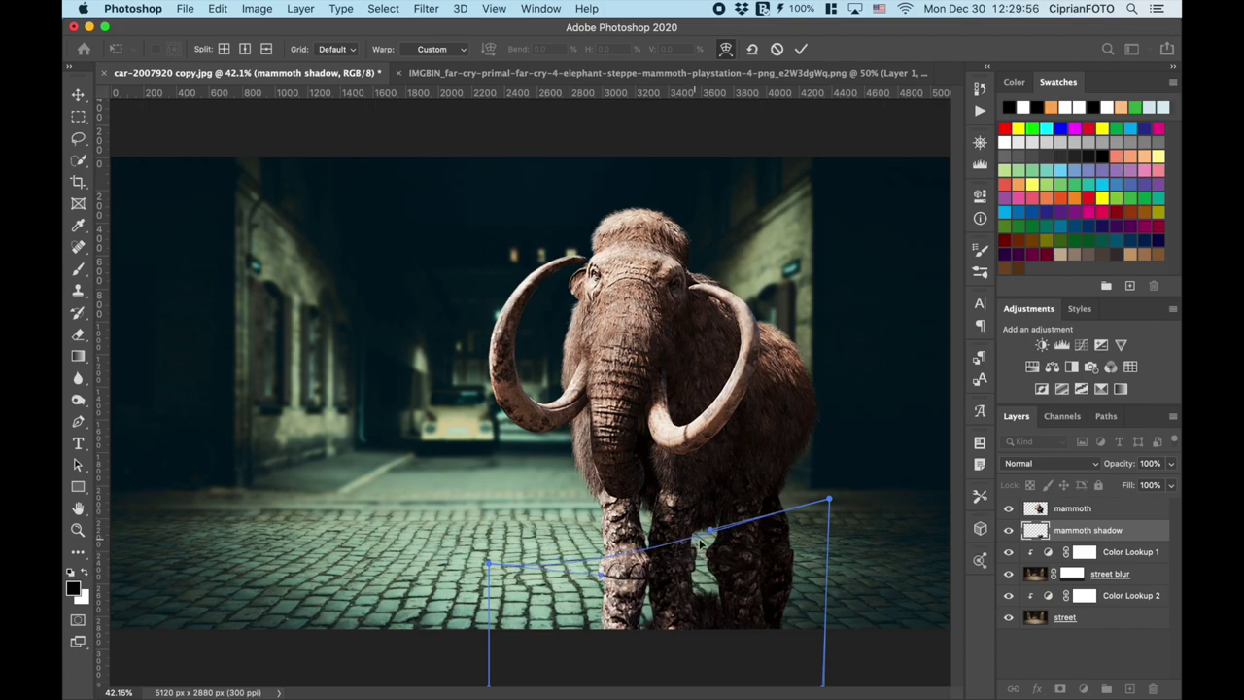
left_click_drag(707, 552, 707, 560)
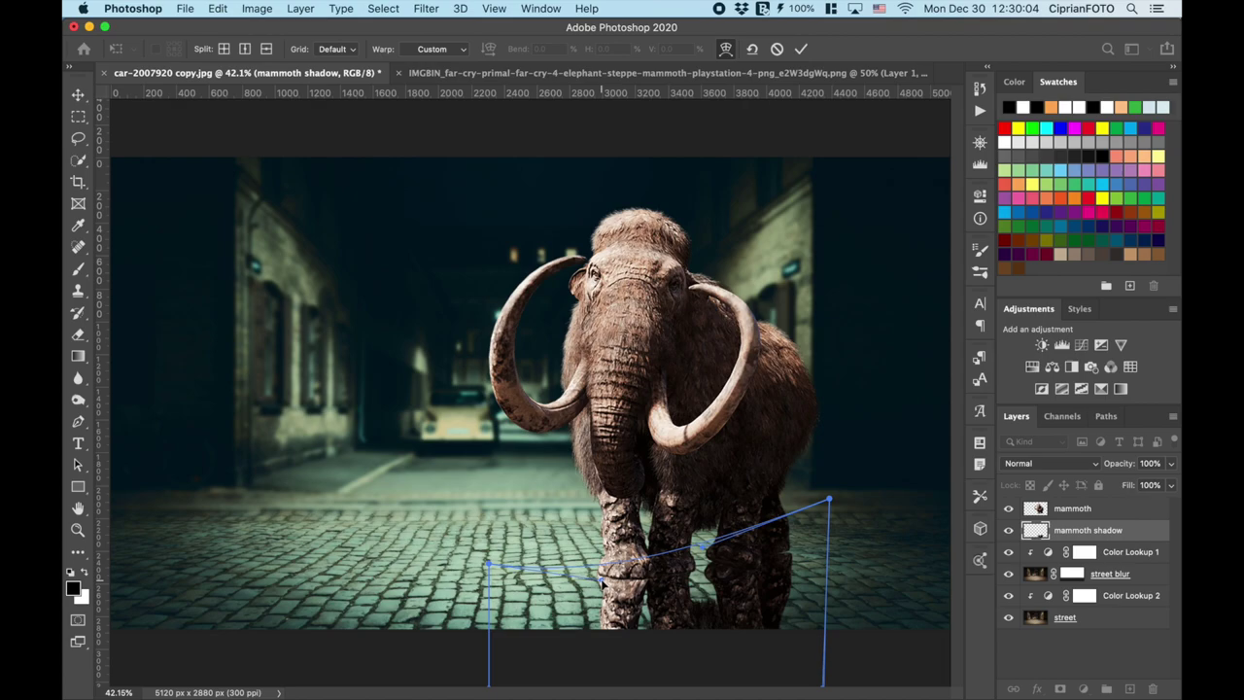
left_click_drag(601, 581, 604, 585)
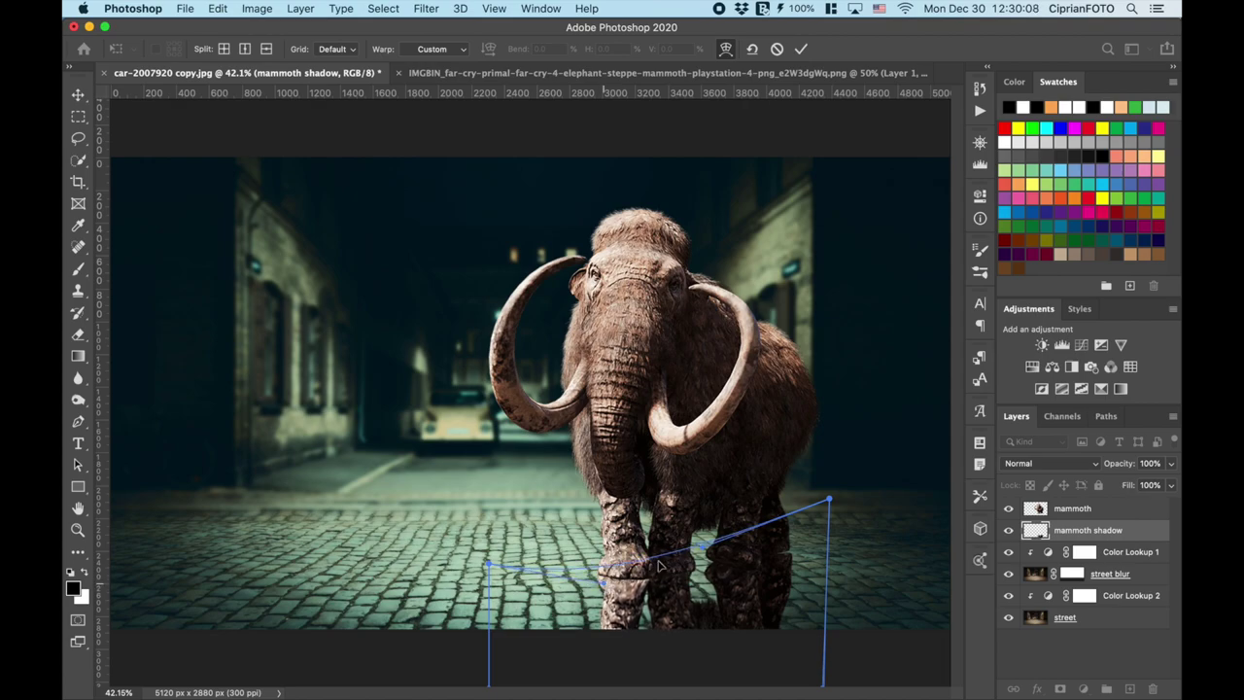
left_click_drag(831, 500, 828, 496)
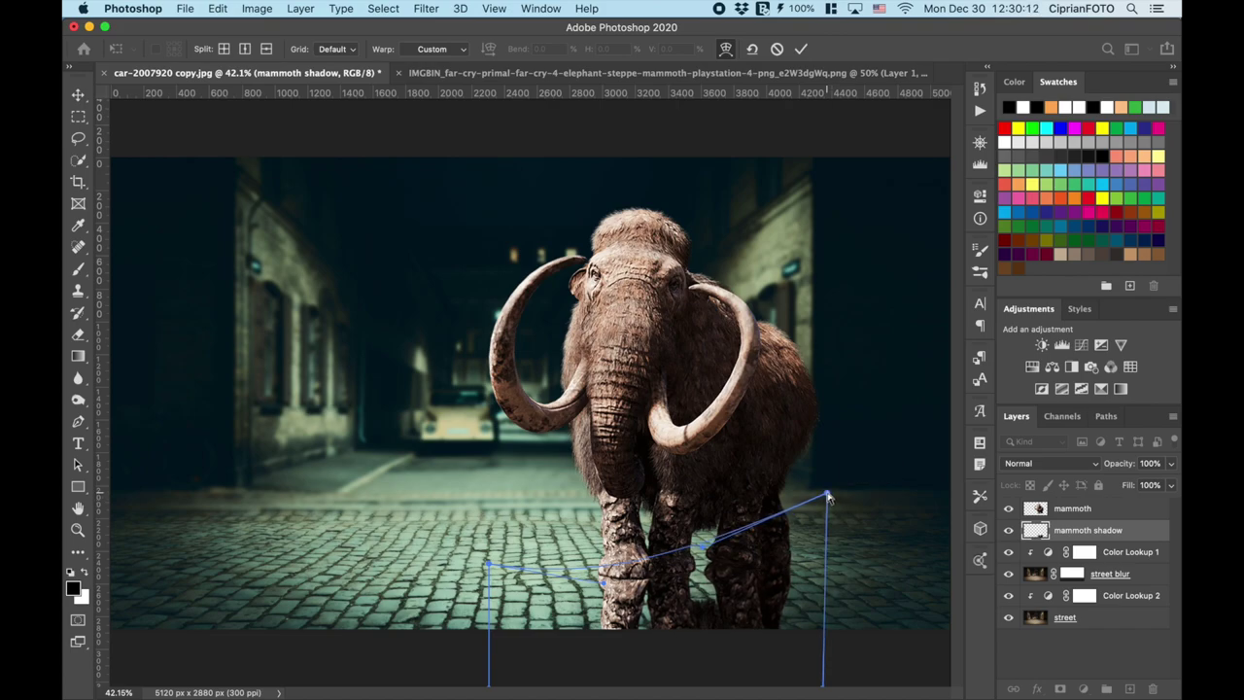
key("Return")
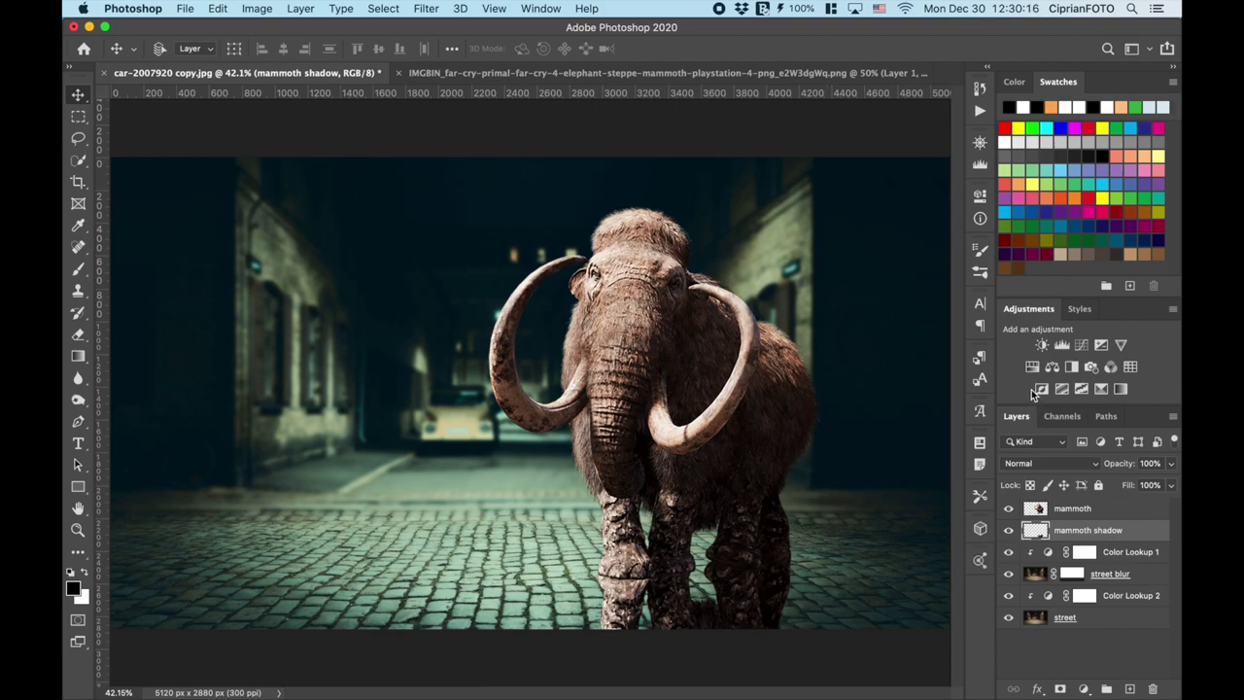
Clip a Hue/Saturation adjustment with Lightness -100 to the mammoth shadow layer.
left_click(1032, 367)
left_click(841, 453)
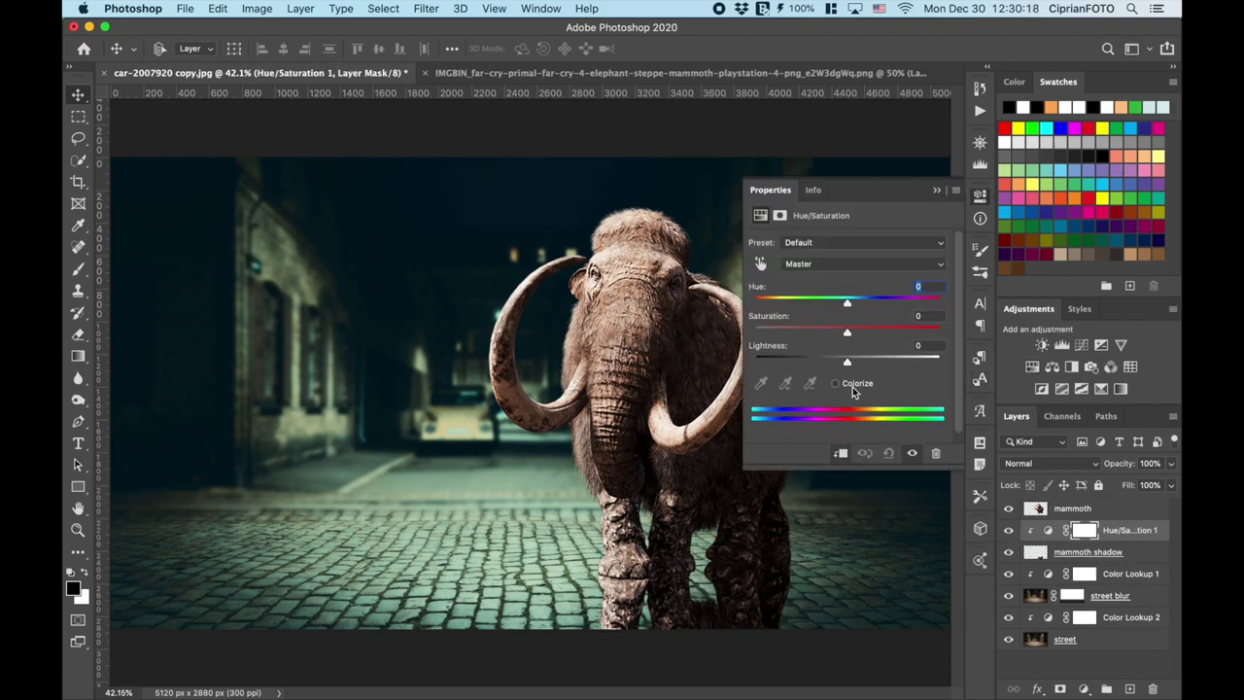
left_click_drag(849, 364, 754, 364)
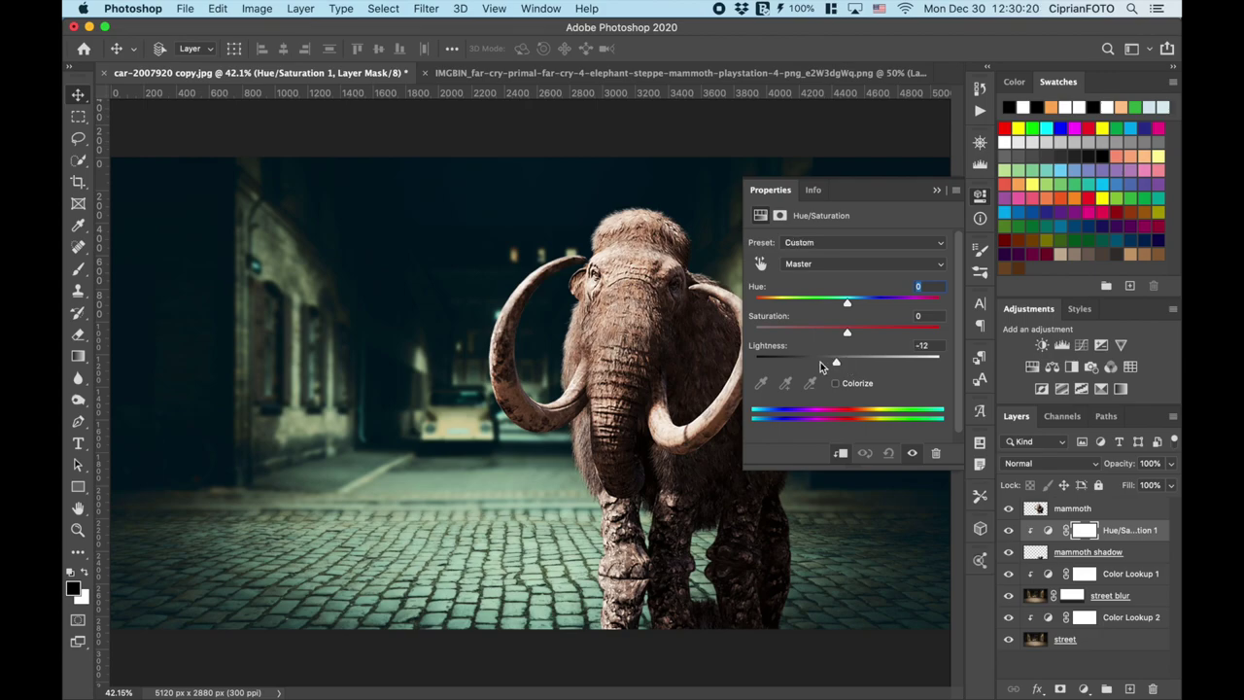
left_click(937, 190)
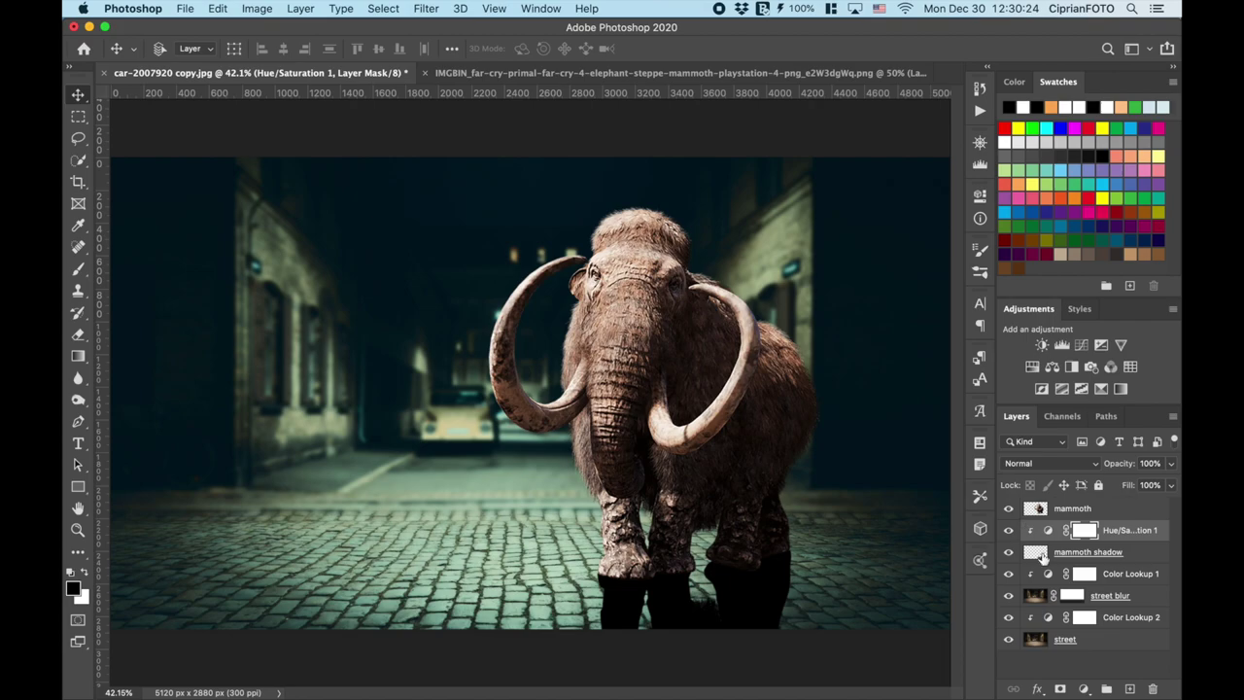
left_click(1040, 554)
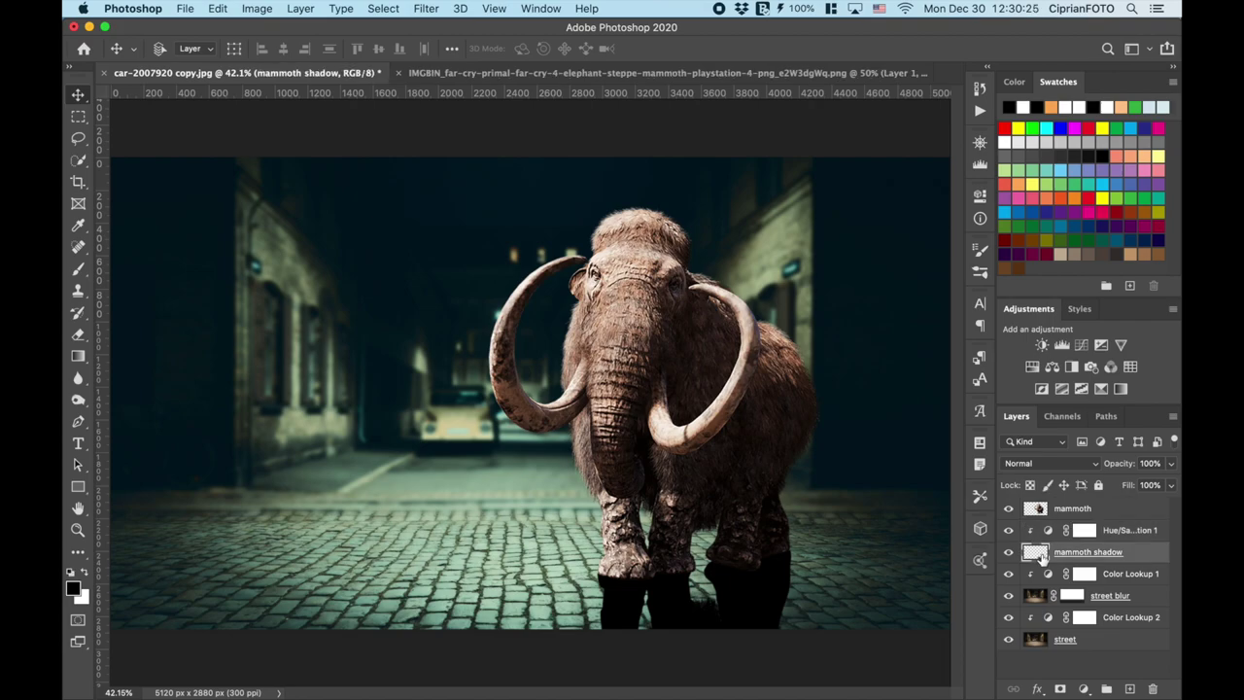
Apply Gaussian Blur with an 8-pixel radius to the black mammoth shadow layer.
left_click(428, 10)
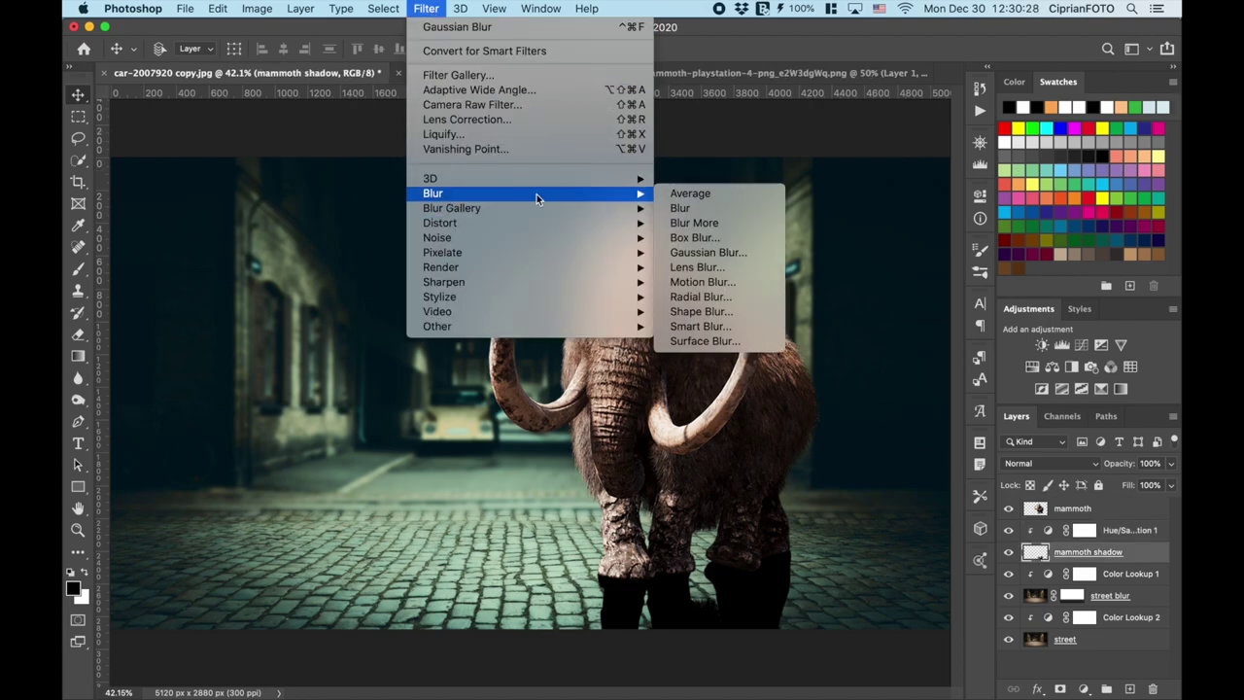
left_click(713, 254)
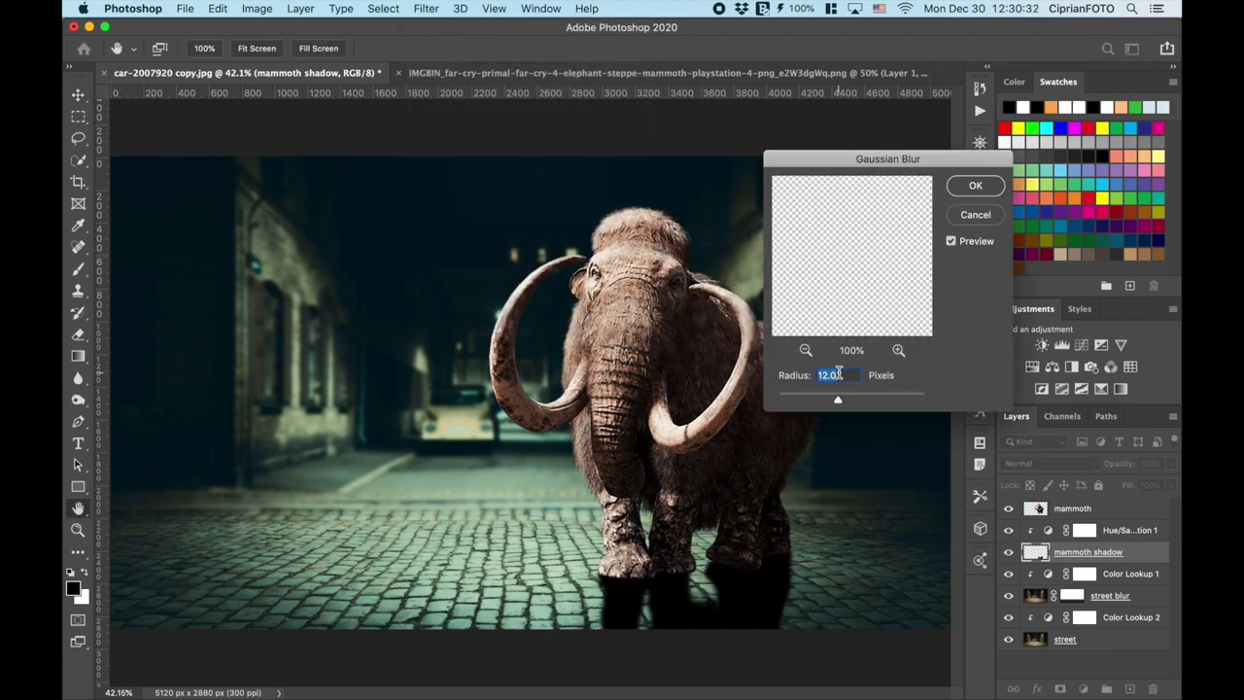
type("8")
left_click(966, 195)
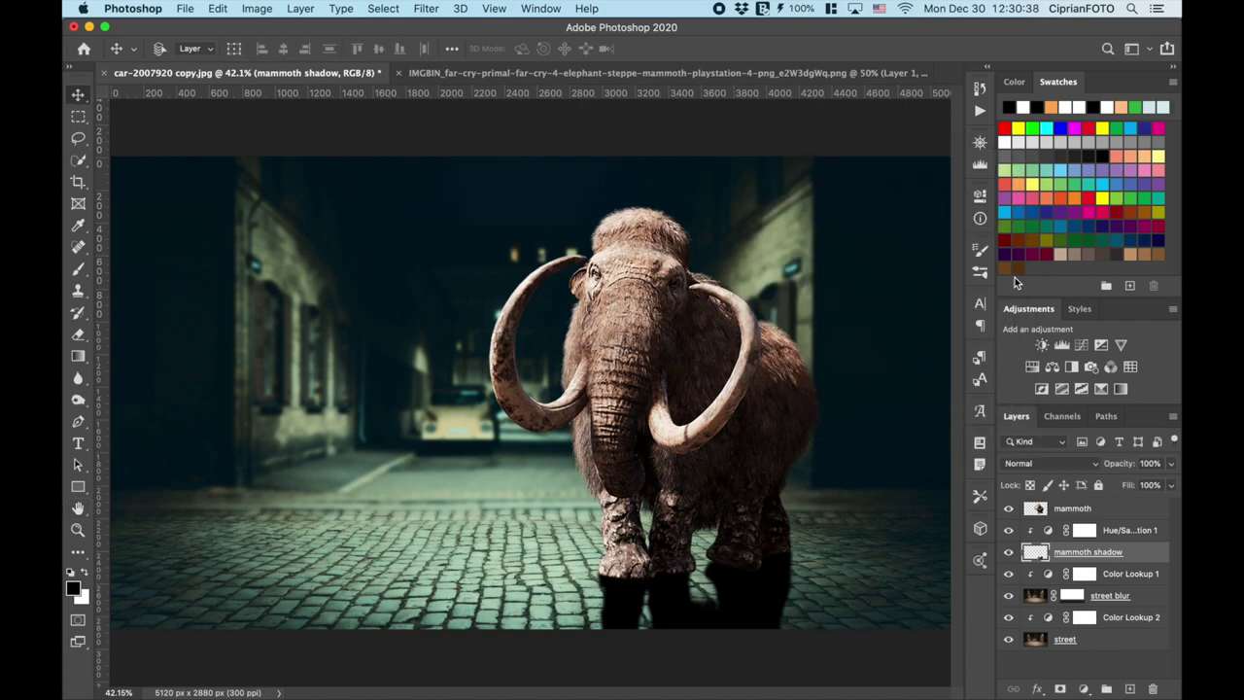
Create a new empty layer named shadow above Color Lookup 1.
left_click(1055, 574)
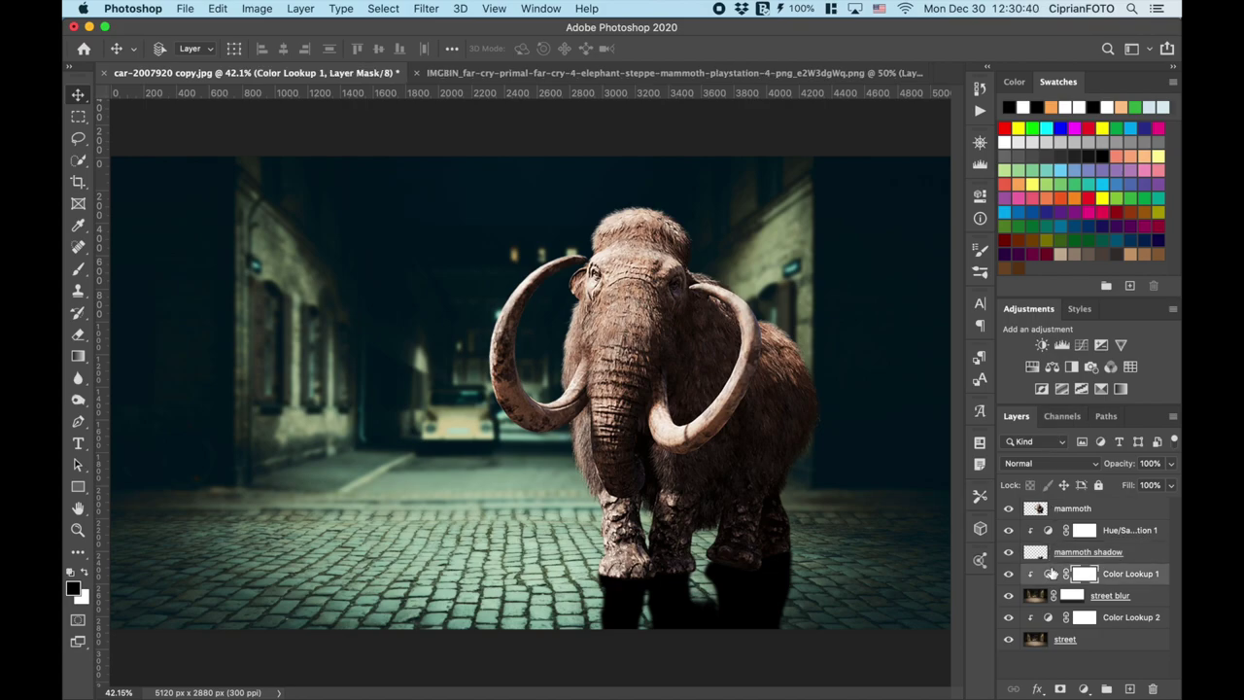
left_click(1128, 689)
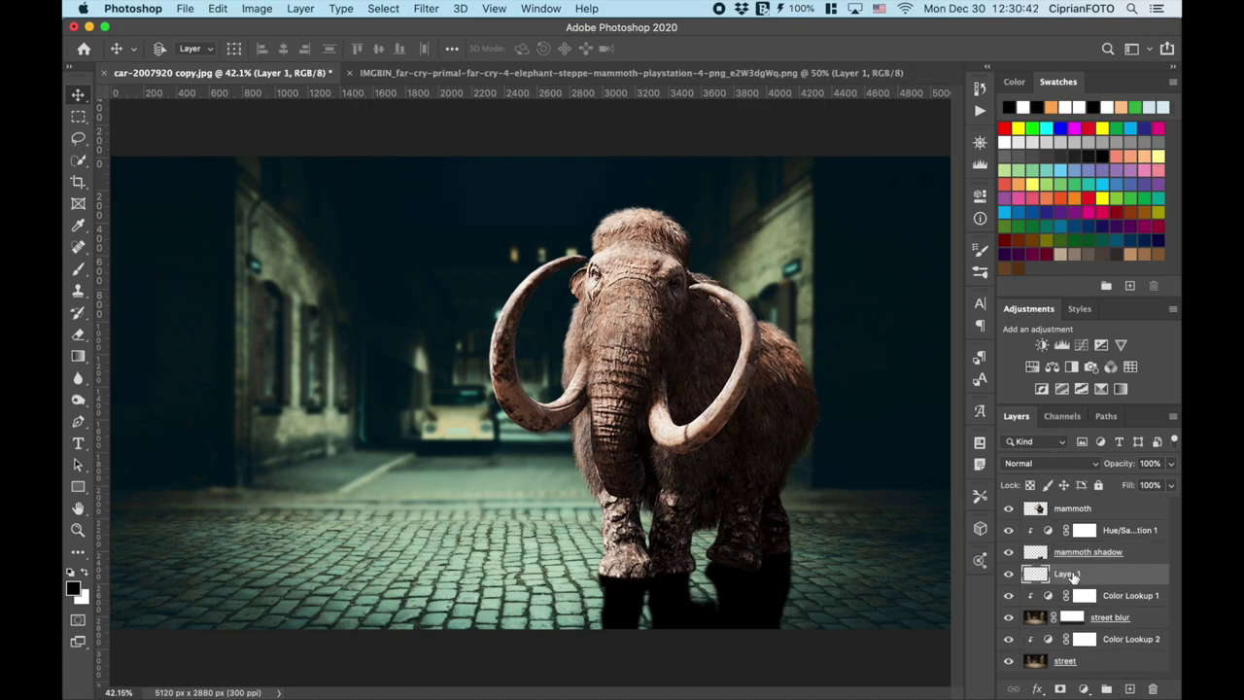
double_click(1072, 576)
type("shad")
type("ow")
key("Return")
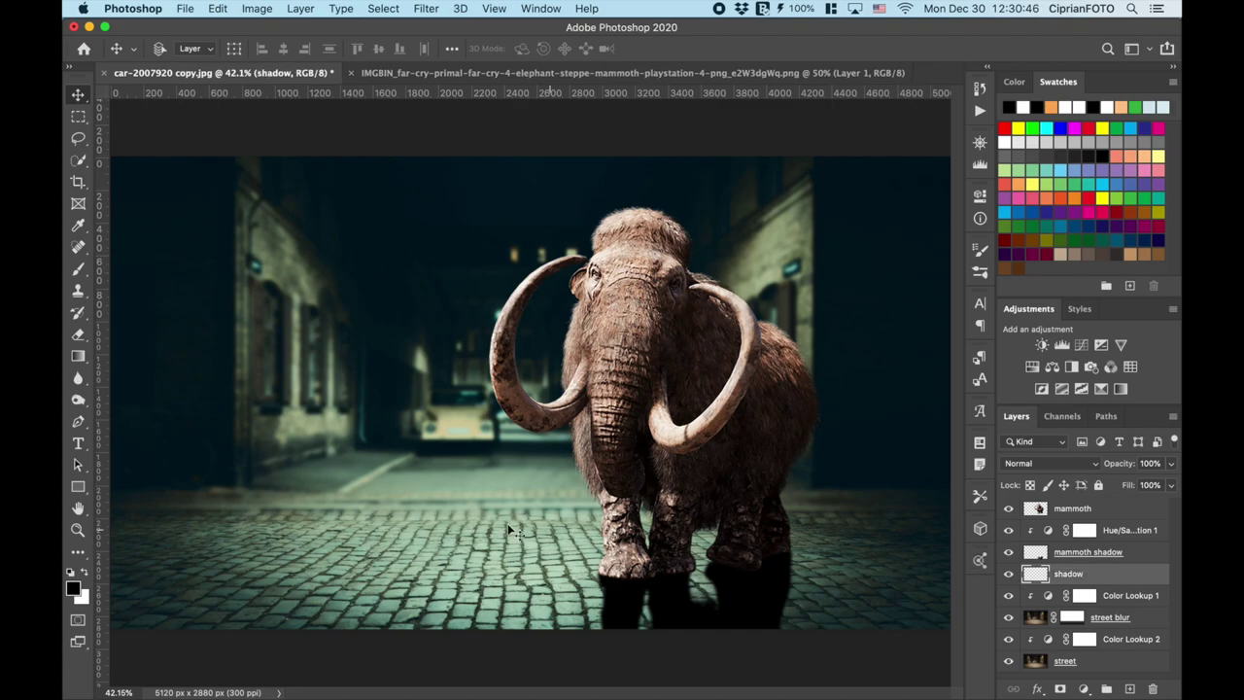
Brush black onto the shadow layer beneath the mammoth's front feet.
left_click(81, 272)
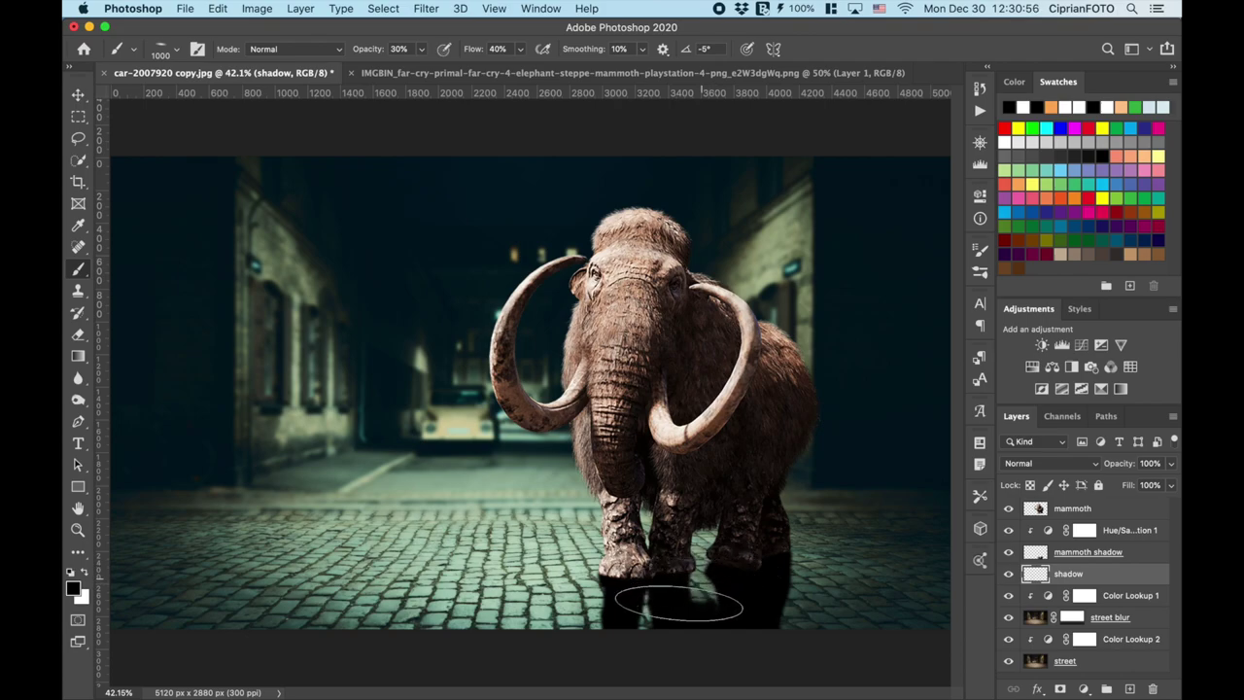
mouse_move(678, 604)
left_mouse_down()
mouse_move(623, 637)
mouse_move(649, 581)
left_mouse_up()
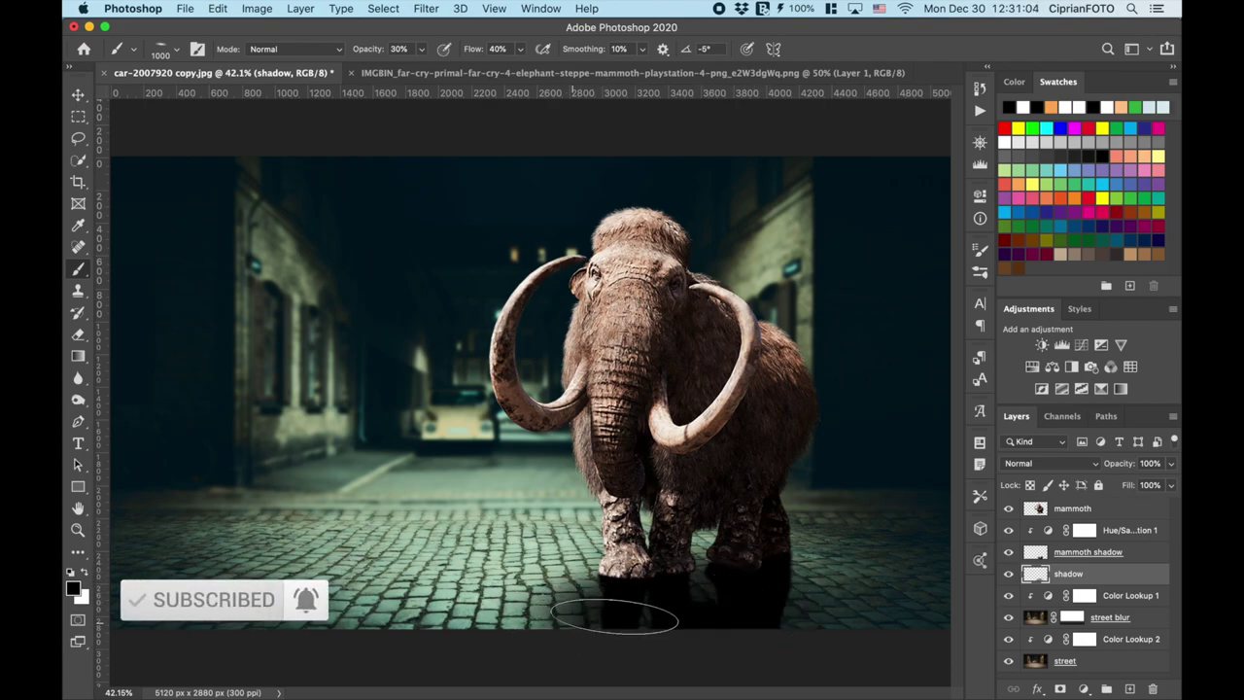
mouse_move(597, 667)
left_mouse_down()
mouse_move(625, 591)
mouse_move(706, 552)
mouse_move(698, 544)
mouse_move(714, 581)
mouse_move(779, 611)
mouse_move(536, 622)
mouse_move(544, 591)
mouse_move(472, 645)
mouse_move(604, 540)
mouse_move(661, 525)
mouse_move(666, 547)
mouse_move(712, 549)
mouse_move(736, 528)
mouse_move(714, 605)
mouse_move(757, 530)
mouse_move(745, 564)
mouse_move(680, 528)
mouse_move(652, 544)
mouse_move(541, 555)
left_mouse_up()
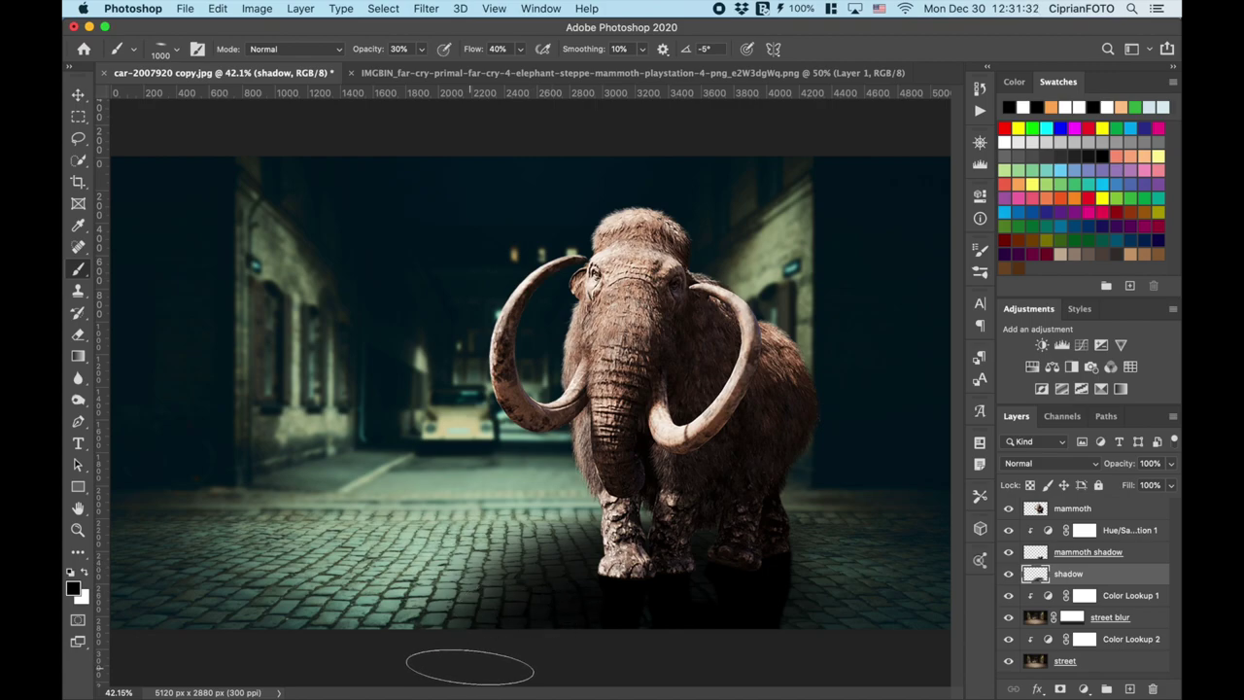
Lower the mammoth shadow layer to 89% opacity and the shadow layer to 96%.
key("c")
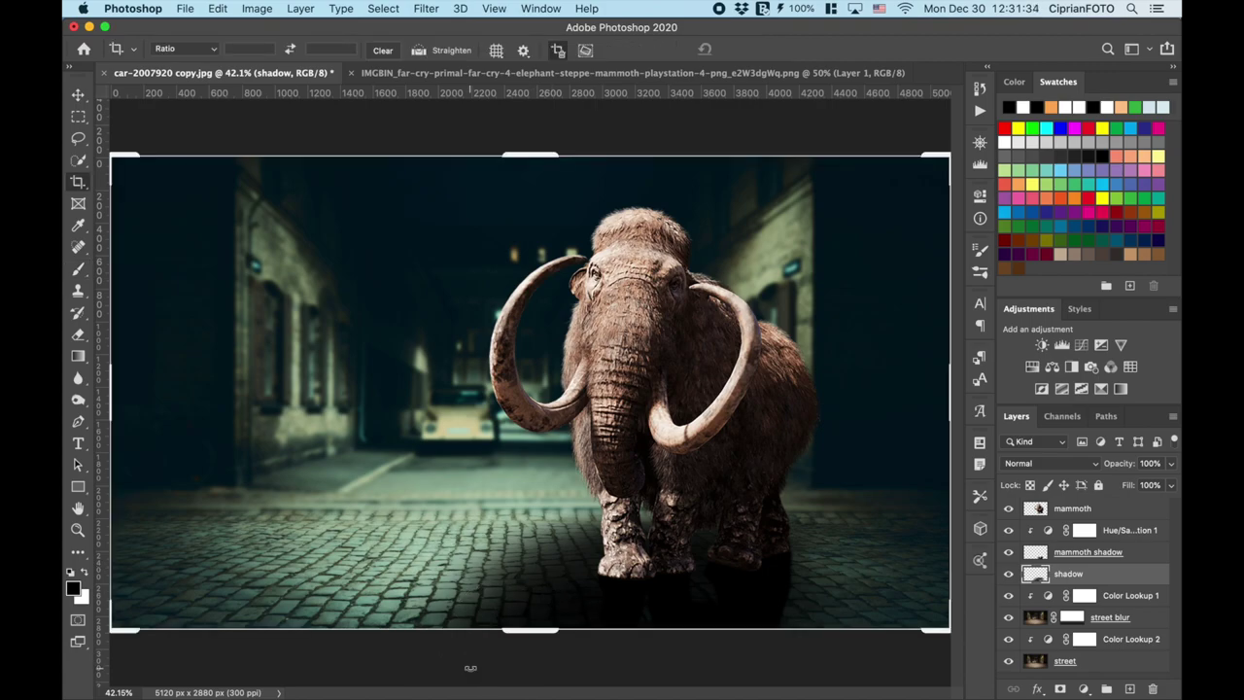
key("Escape")
key("v")
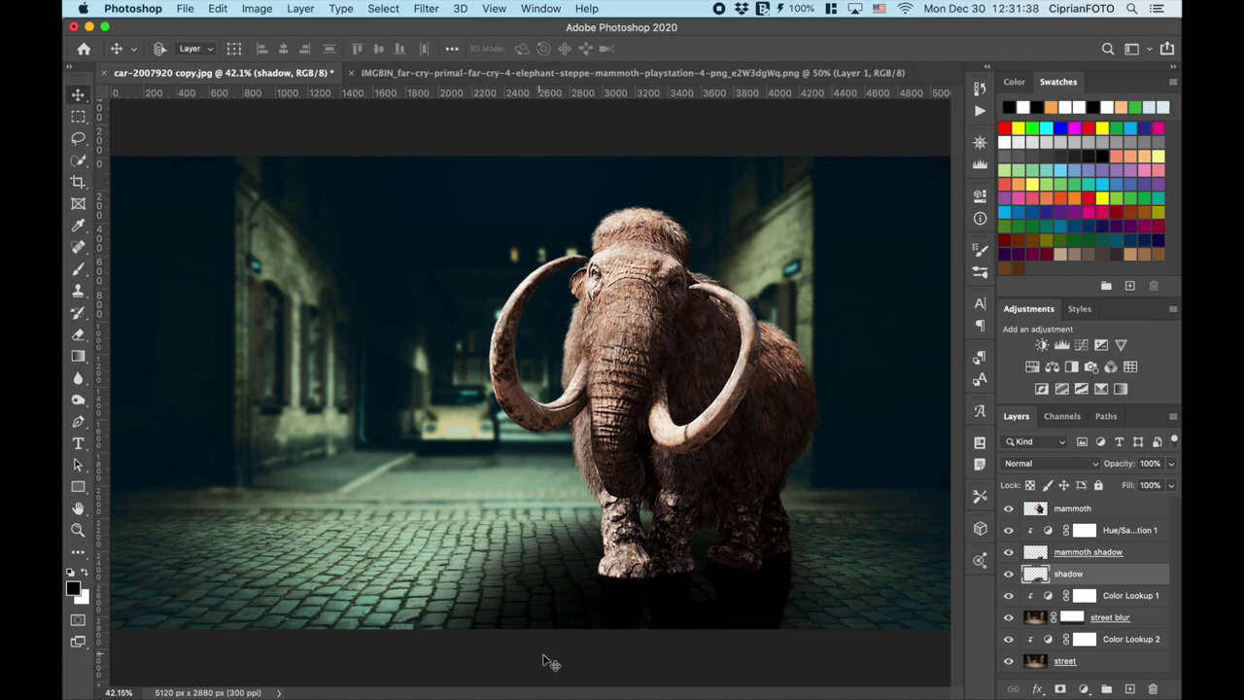
left_click(1042, 556)
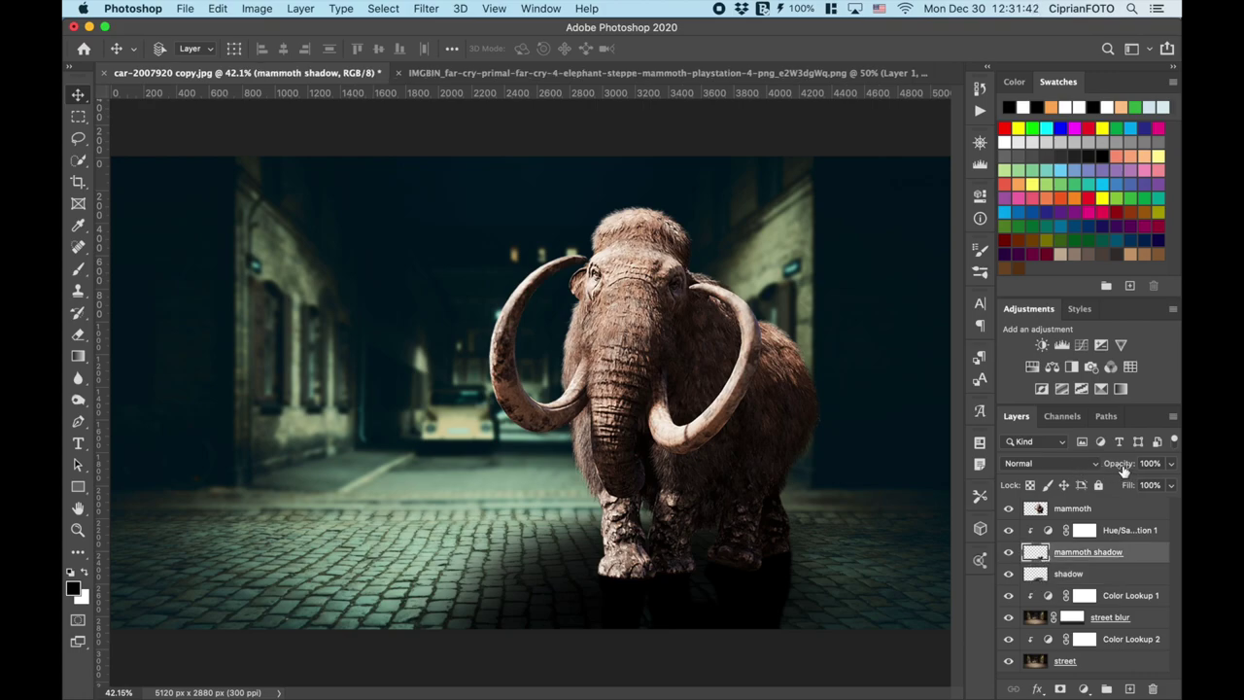
left_click_drag(1123, 469, 1117, 469)
left_click_drag(1098, 468, 1107, 467)
left_click(1078, 575)
left_click_drag(1117, 470, 1111, 468)
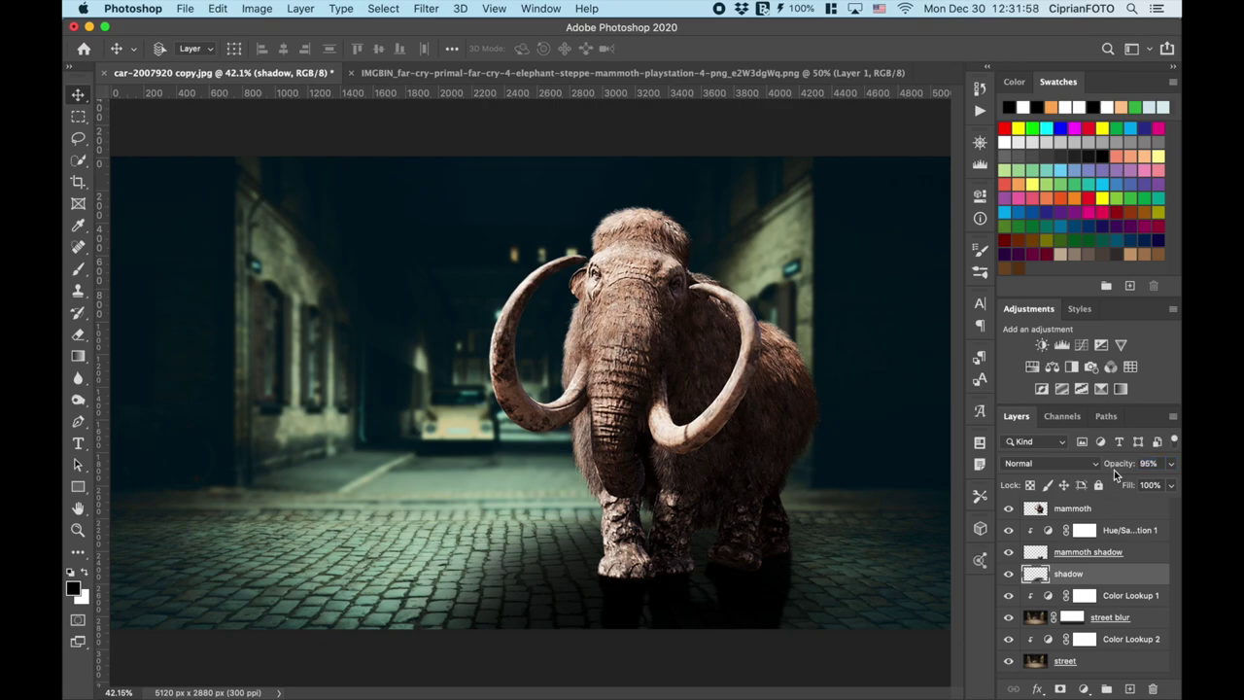
Burn the mammoth's feet and both tusk curves darker at 30% Shadows exposure.
left_click(1039, 515)
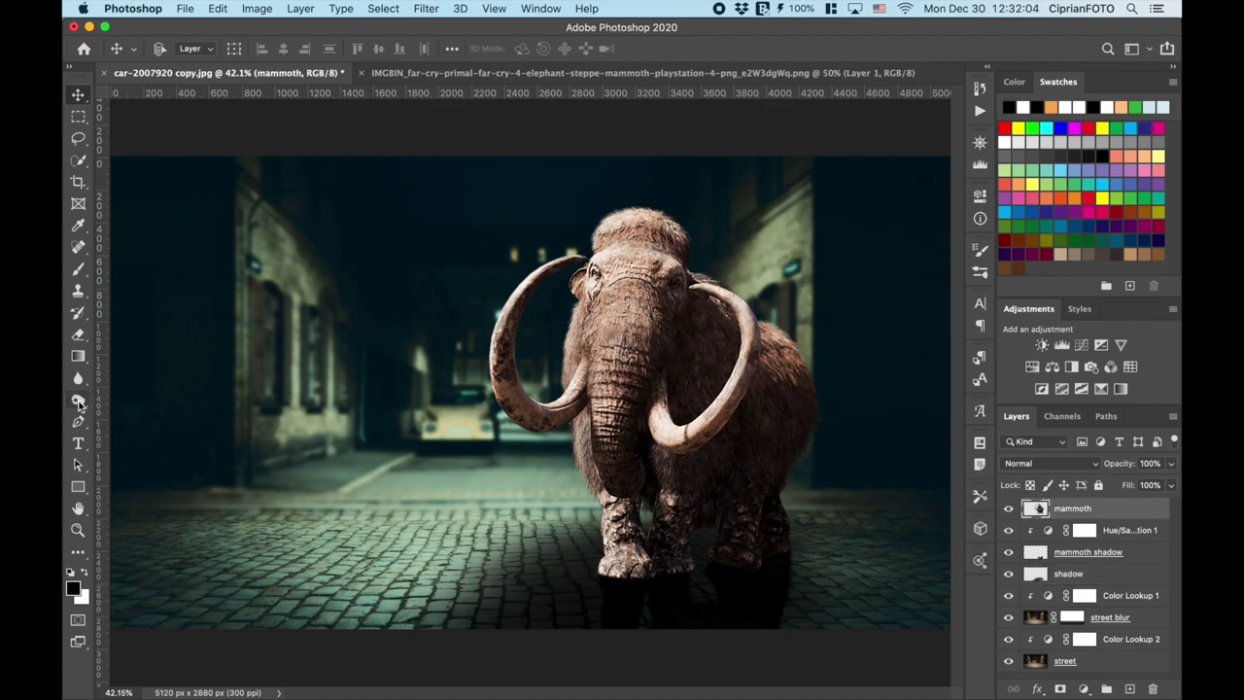
left_click(79, 401)
mouse_move(658, 586)
left_mouse_down()
mouse_move(583, 584)
mouse_move(784, 564)
mouse_move(697, 586)
mouse_move(681, 542)
mouse_move(706, 535)
mouse_move(800, 422)
mouse_move(806, 394)
mouse_move(808, 405)
mouse_move(765, 483)
mouse_move(637, 436)
mouse_move(560, 453)
mouse_move(586, 457)
mouse_move(573, 409)
mouse_move(667, 202)
mouse_move(673, 229)
mouse_move(784, 334)
mouse_move(800, 367)
mouse_move(775, 504)
mouse_move(637, 571)
left_mouse_up()
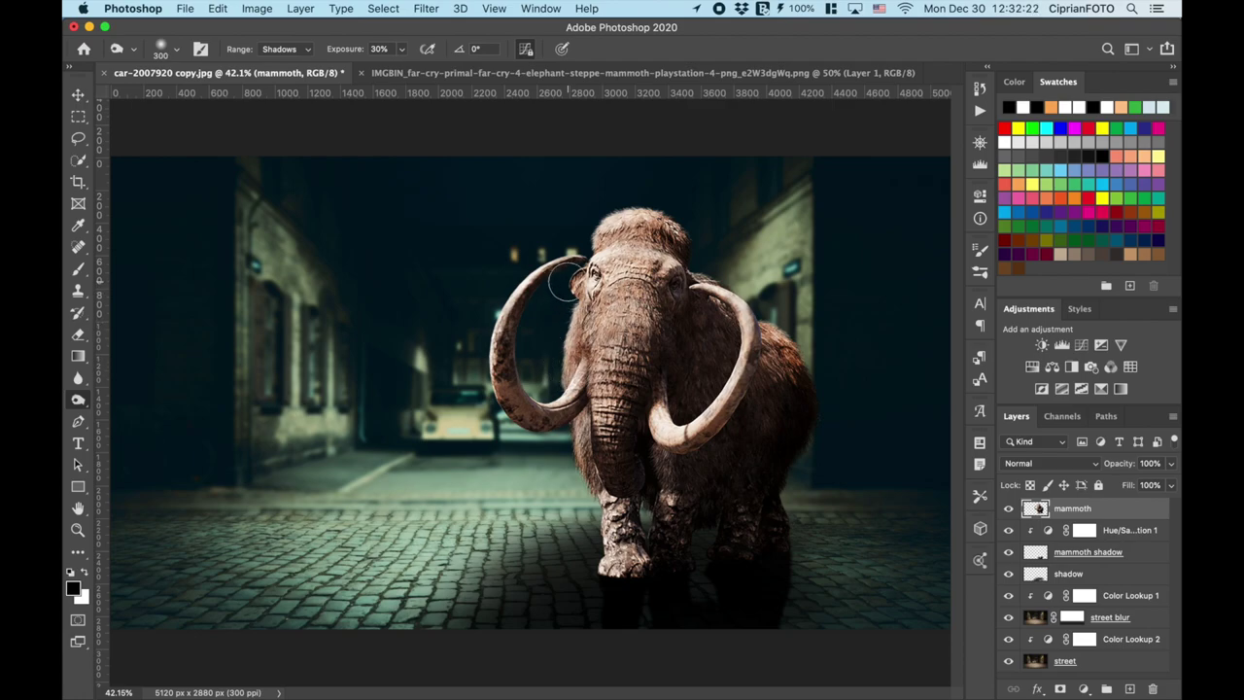
key("bracketleft")
key("bracketleft")
key("bracketleft")
key("bracketleft")
mouse_move(512, 335)
left_mouse_down()
mouse_move(523, 391)
mouse_move(548, 426)
left_mouse_up()
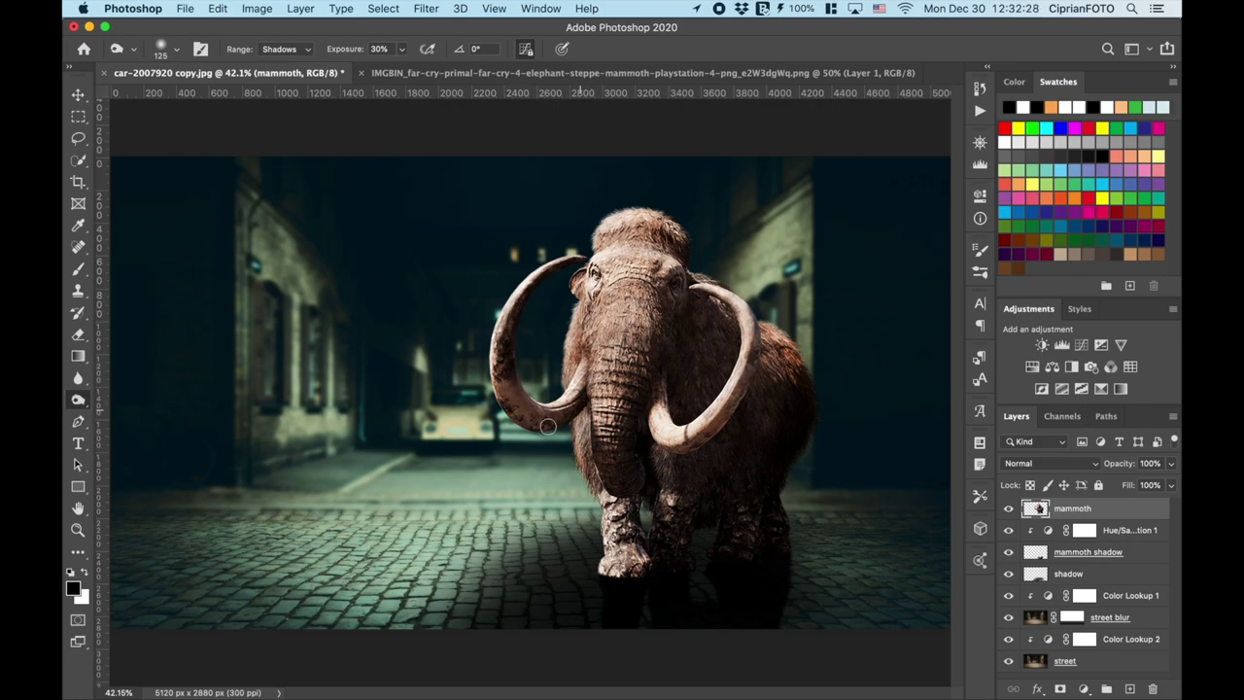
mouse_move(667, 452)
left_mouse_down()
mouse_move(708, 439)
mouse_move(742, 393)
left_mouse_up()
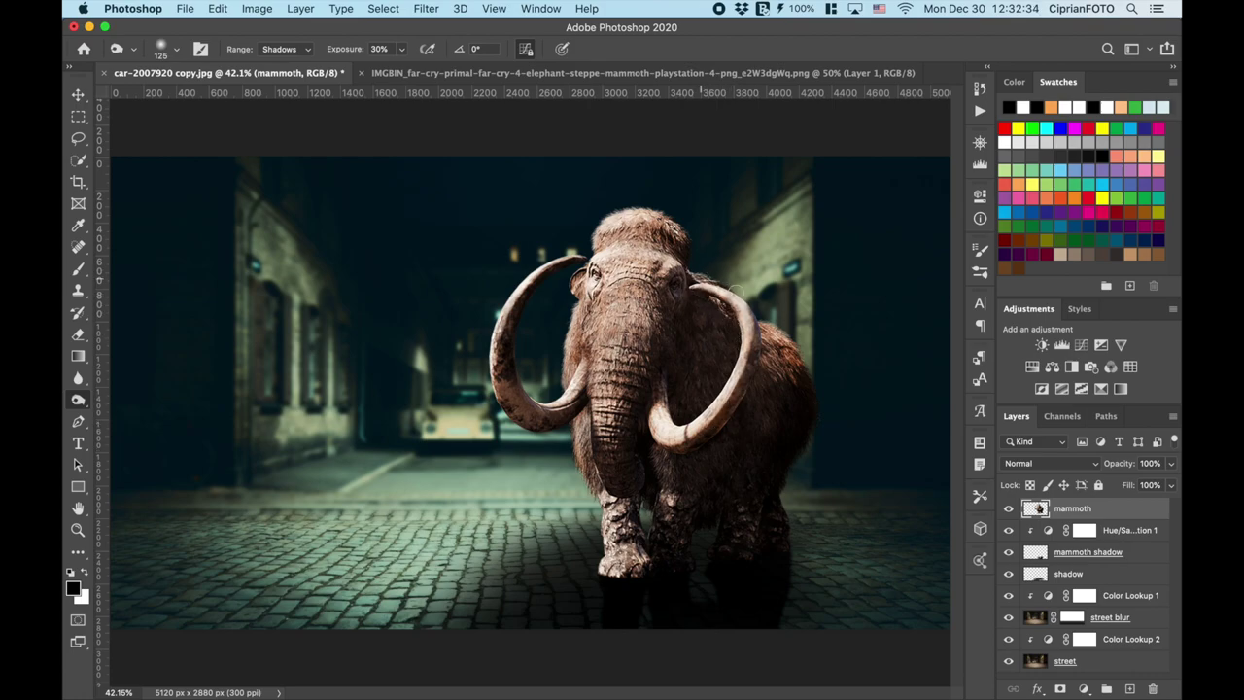
Add a Color Lookup adjustment clipped to the mammoth using HorrorBlue.3DL.
key("v")
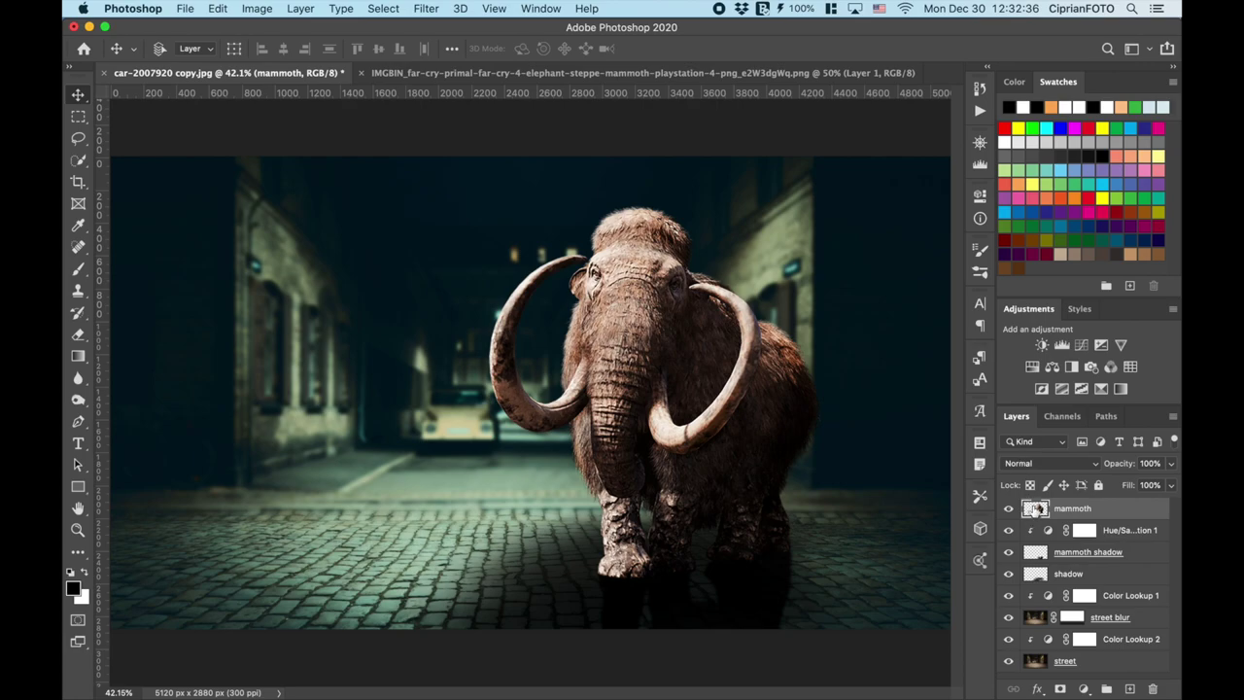
left_click(1130, 367)
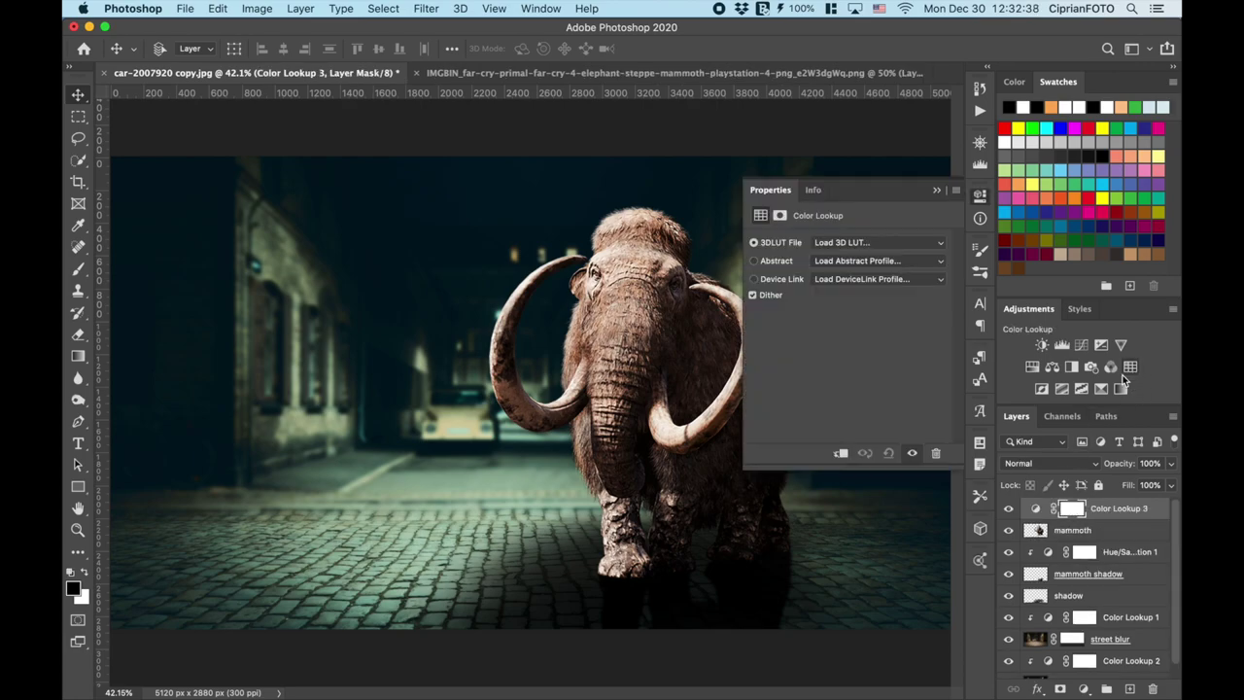
left_click(842, 453)
left_click(871, 242)
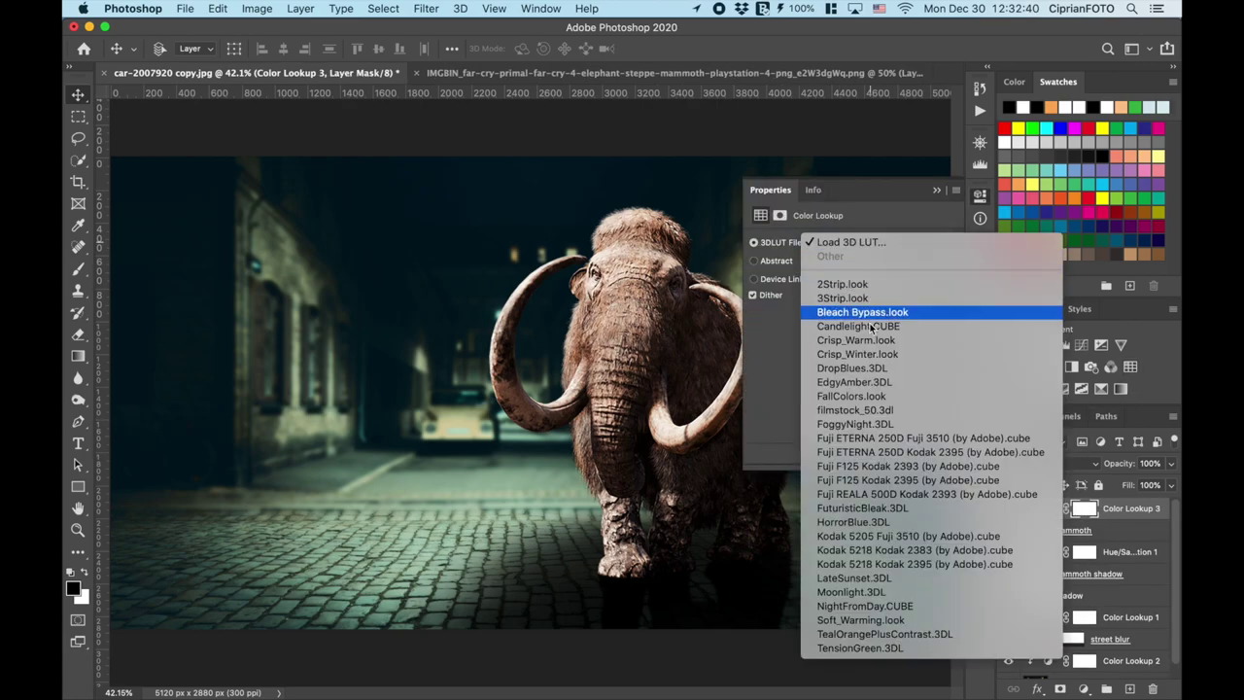
left_click(865, 522)
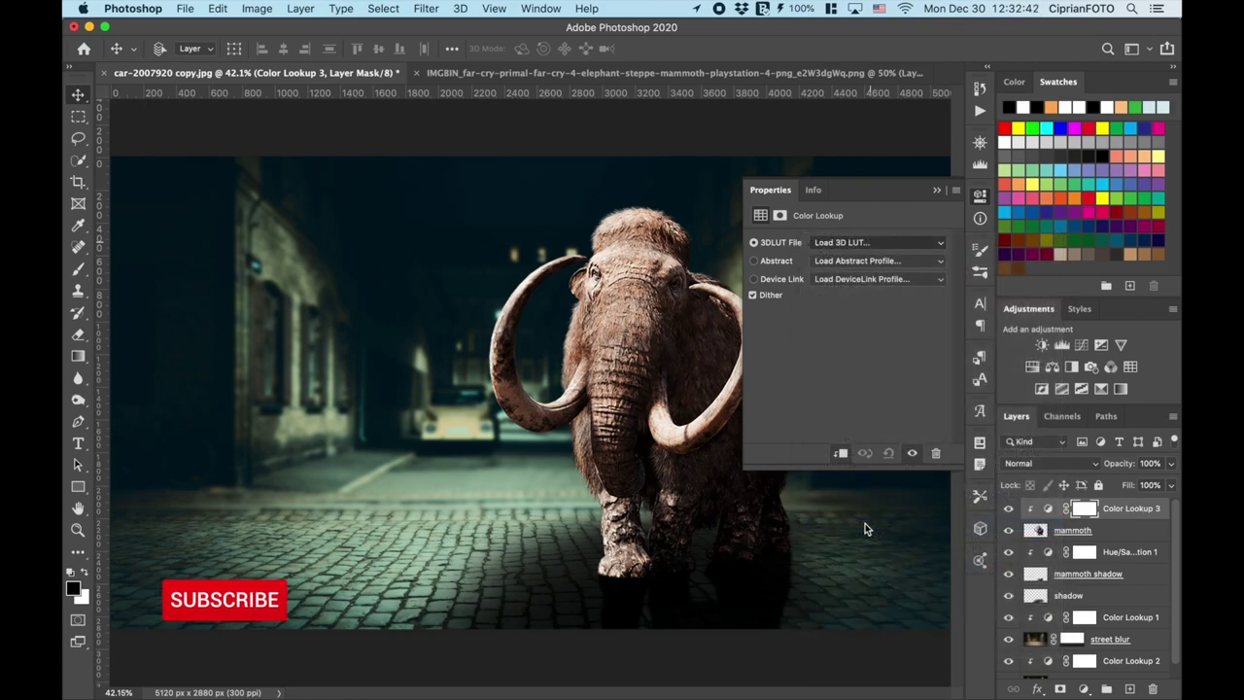
left_click(937, 192)
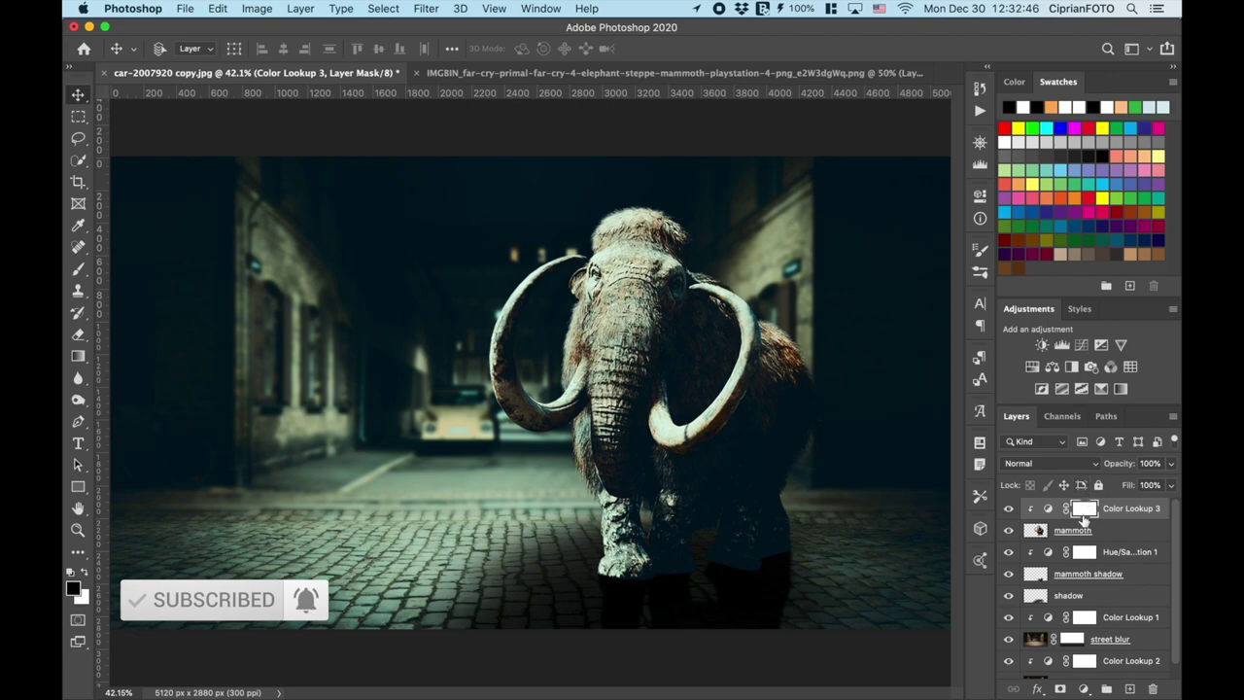
Lower the color lookup opacity to about 37% and restore the shadow layer to 100%.
left_click_drag(1123, 469, 1074, 483)
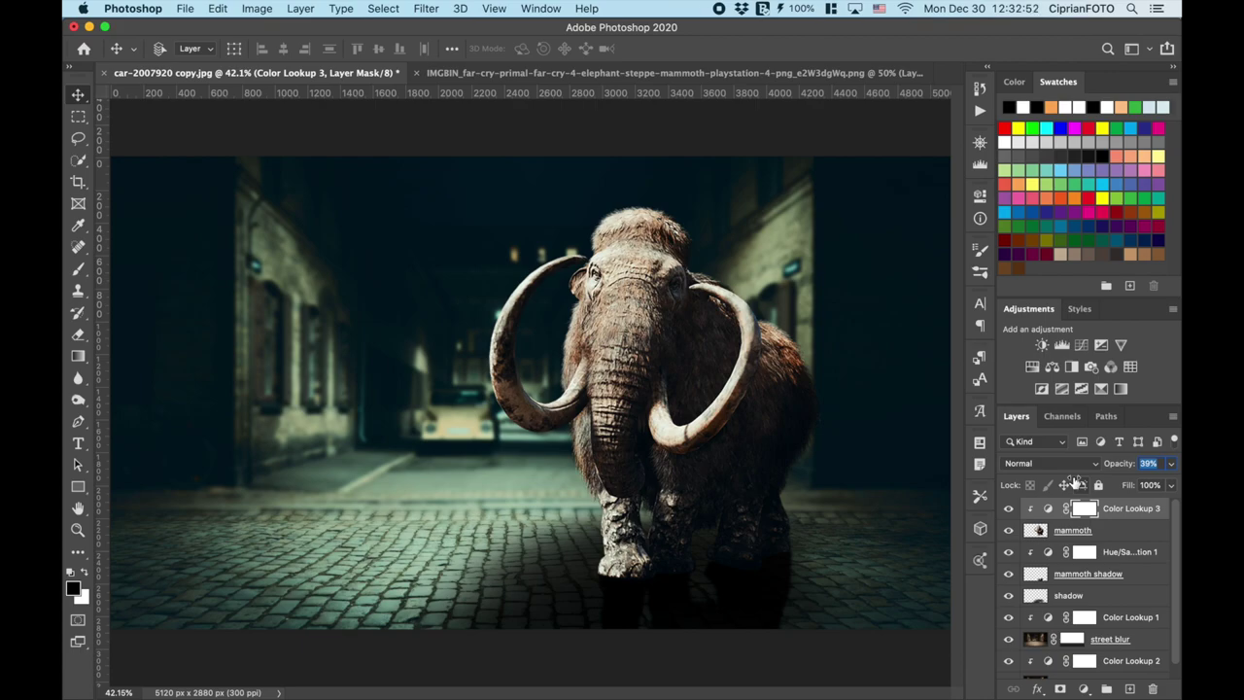
left_click_drag(1073, 484, 1074, 486)
left_click(1040, 593)
left_click_drag(1120, 467, 1159, 463)
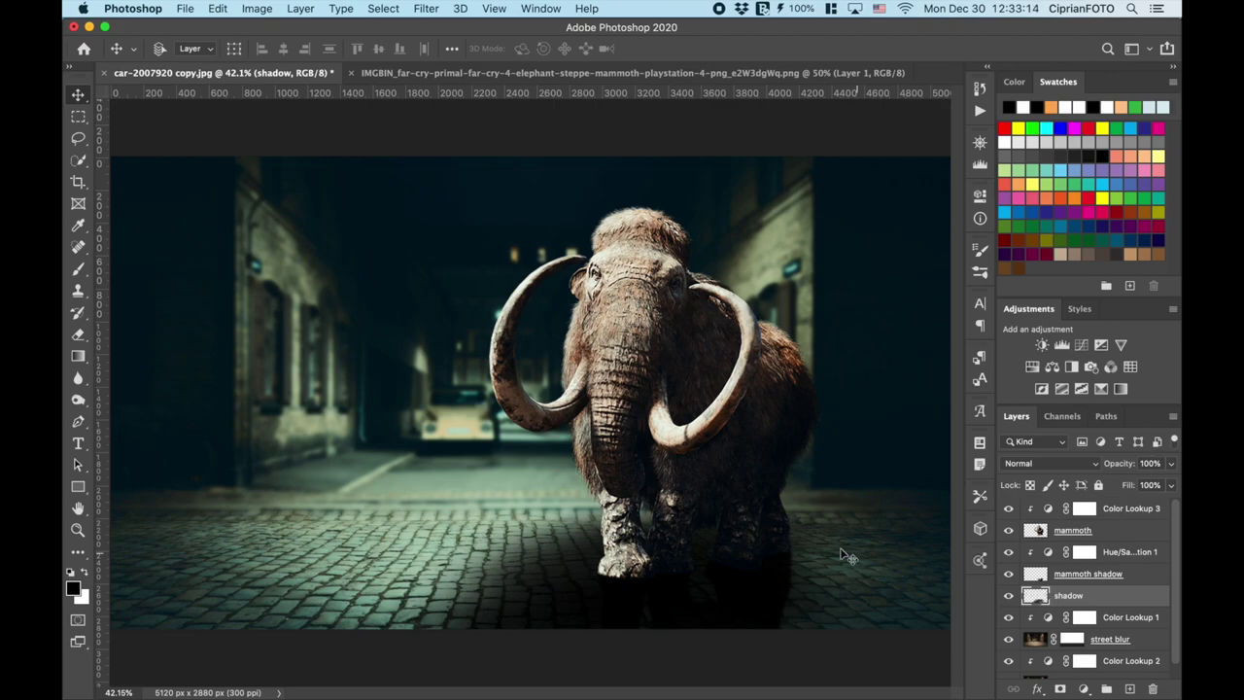
Paint soft black on the Color Lookup 3 mask around the mammoth's lower legs and feet.
key("b")
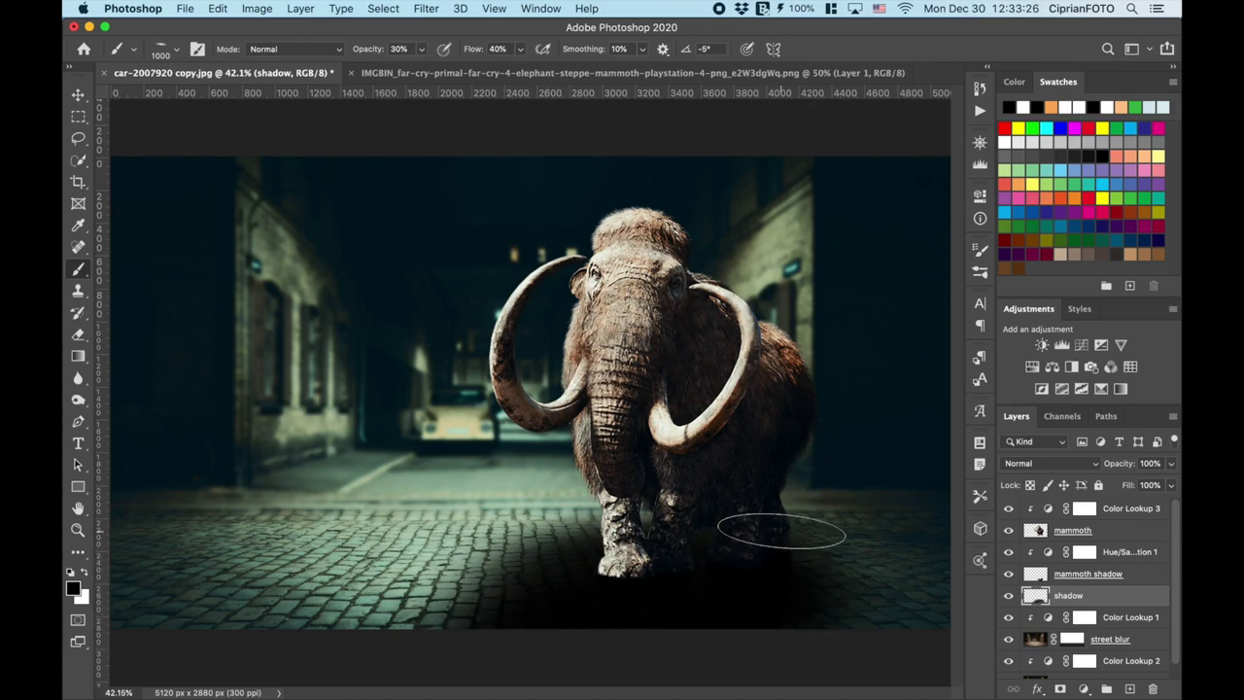
key("v")
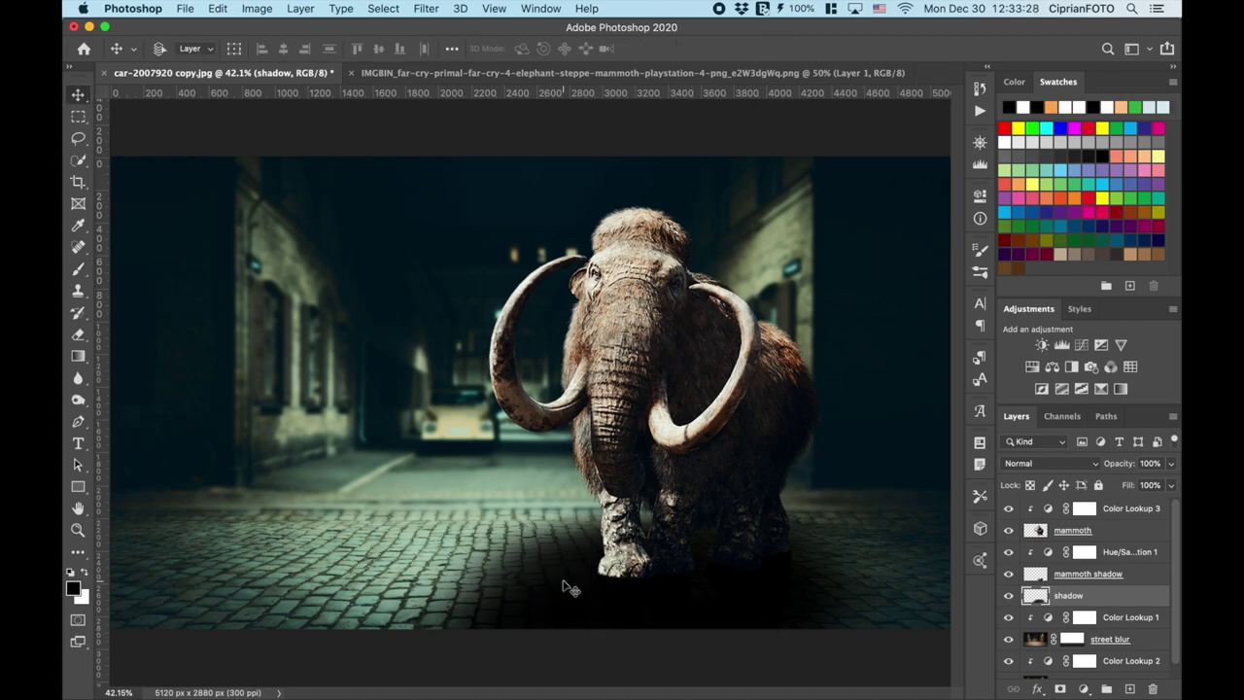
left_click(1036, 530)
key("o")
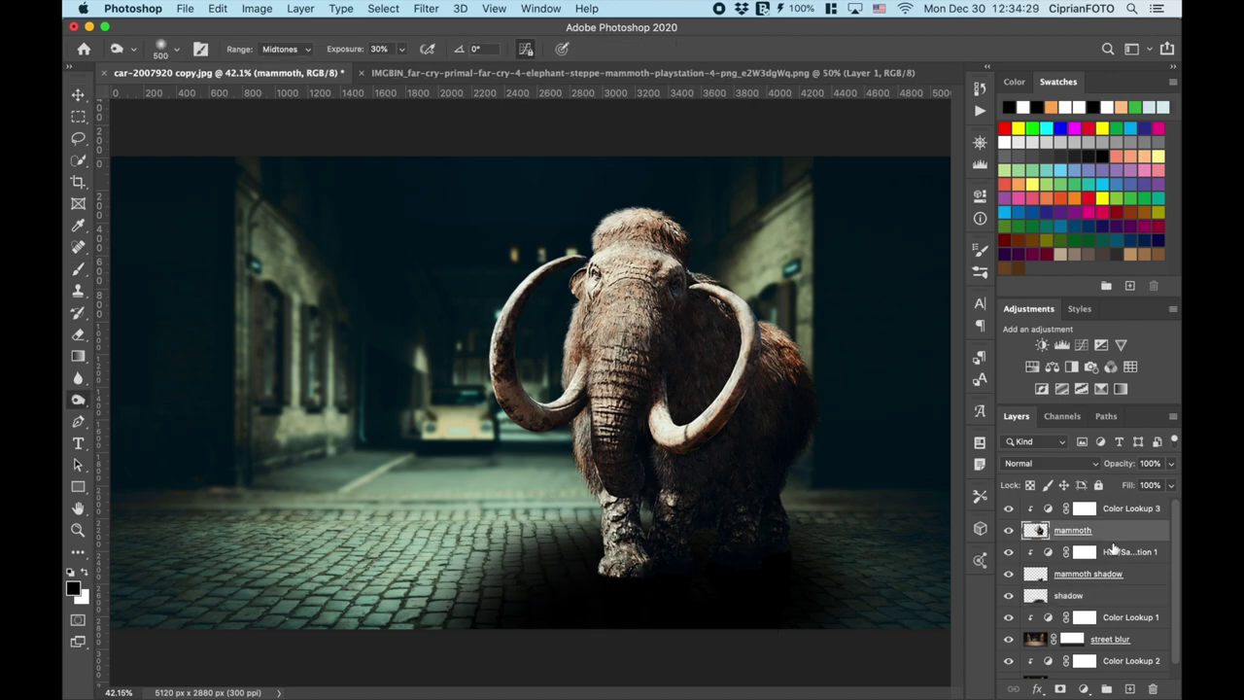
left_click(1086, 511)
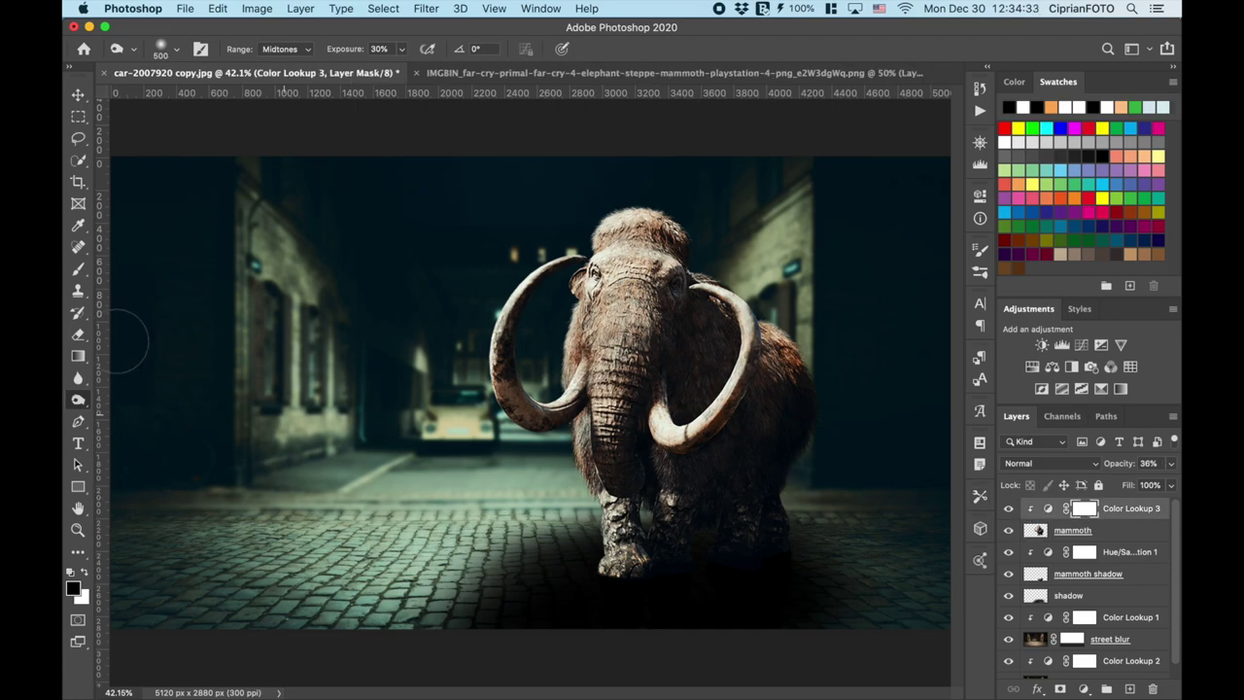
left_click(82, 271)
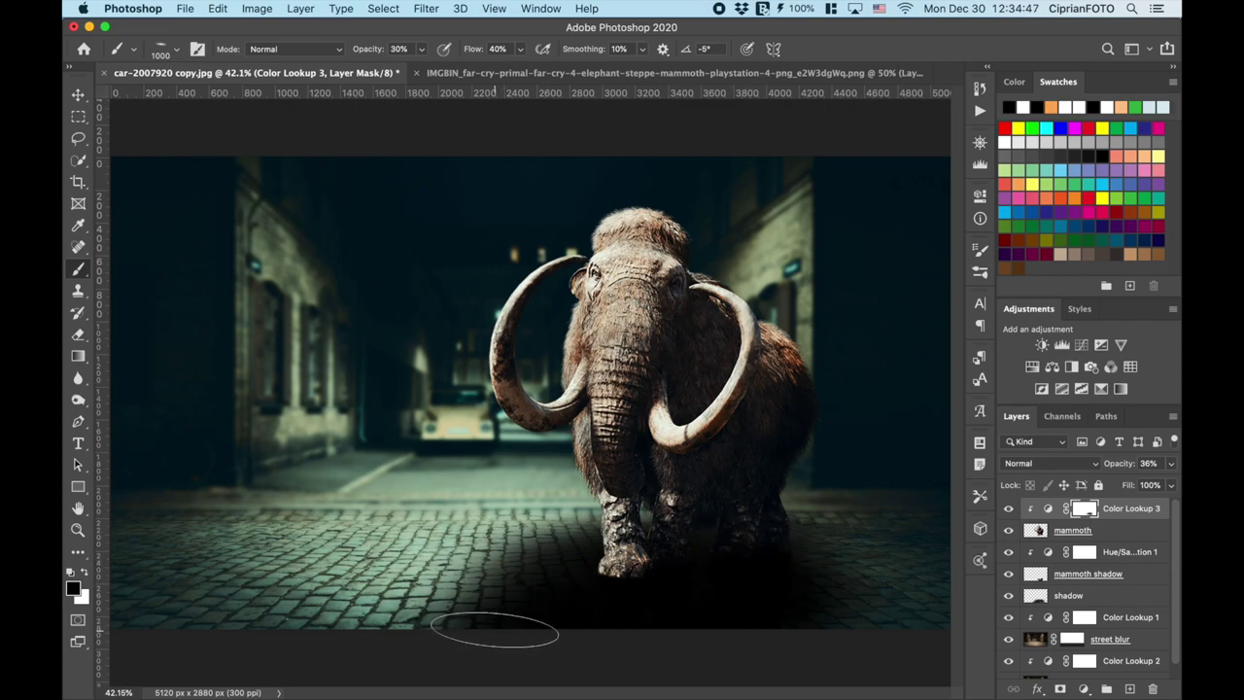
key("v")
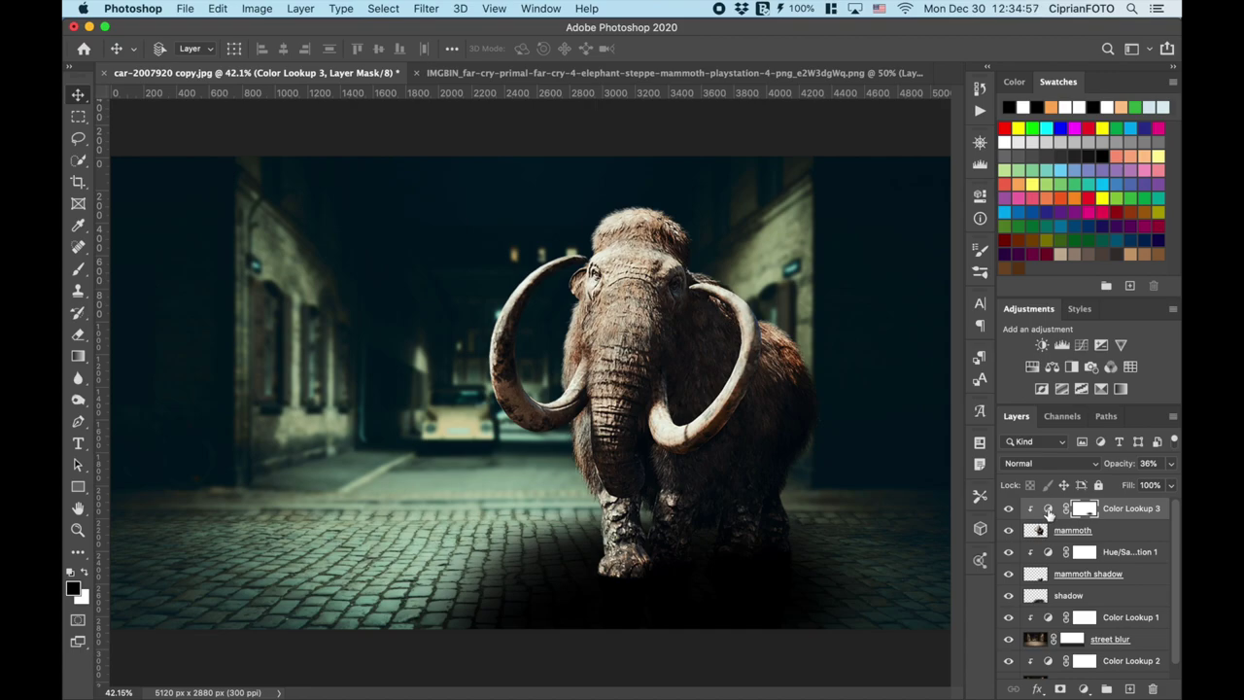
left_click(1047, 513)
Select every layer and group them into Group 1.
scroll(1055, 583, "down", 1)
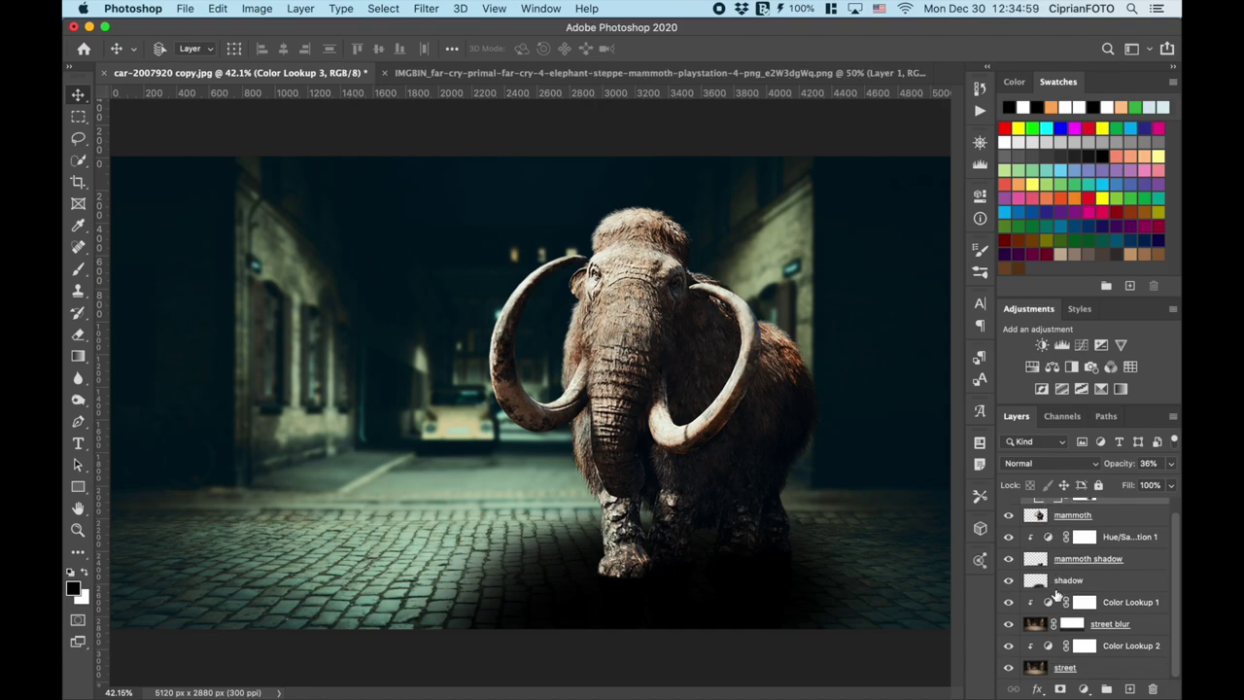
left_click(1099, 673, "shift")
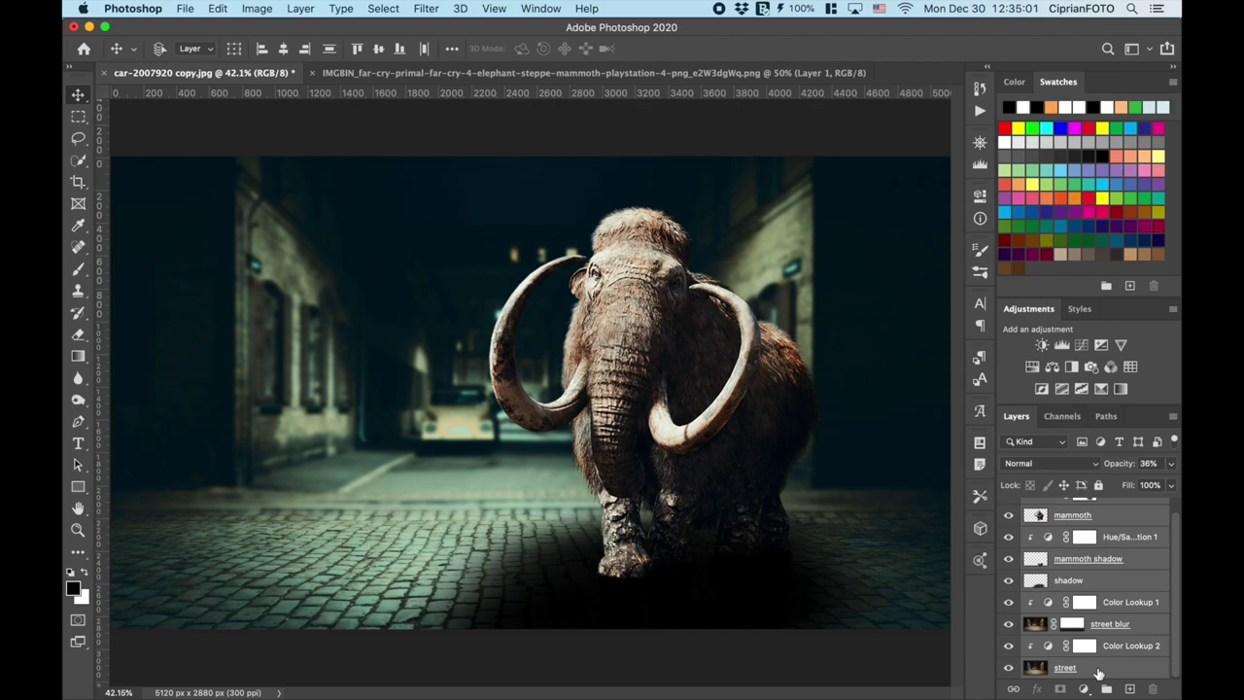
key("ctrl+g")
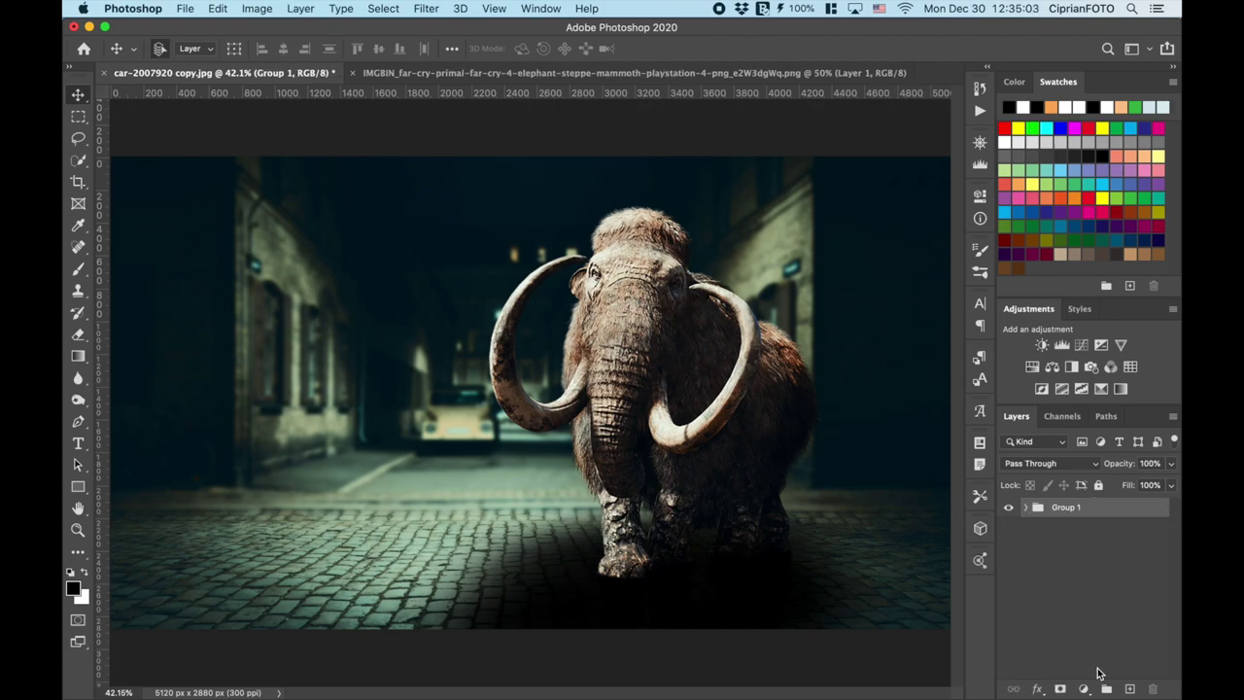
Stamp a merged copy of the image as Layer 1 and convert it to a smart object.
key("ctrl+alt+shift+e")
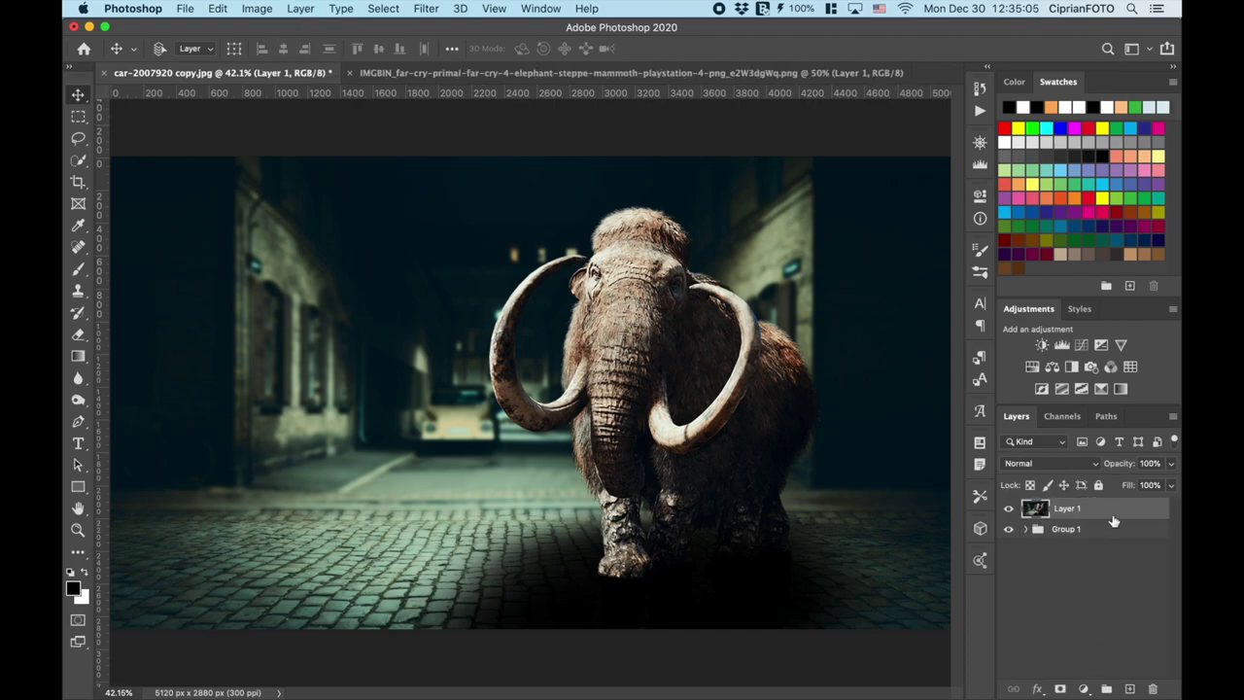
right_click(1114, 516)
left_click(1038, 233)
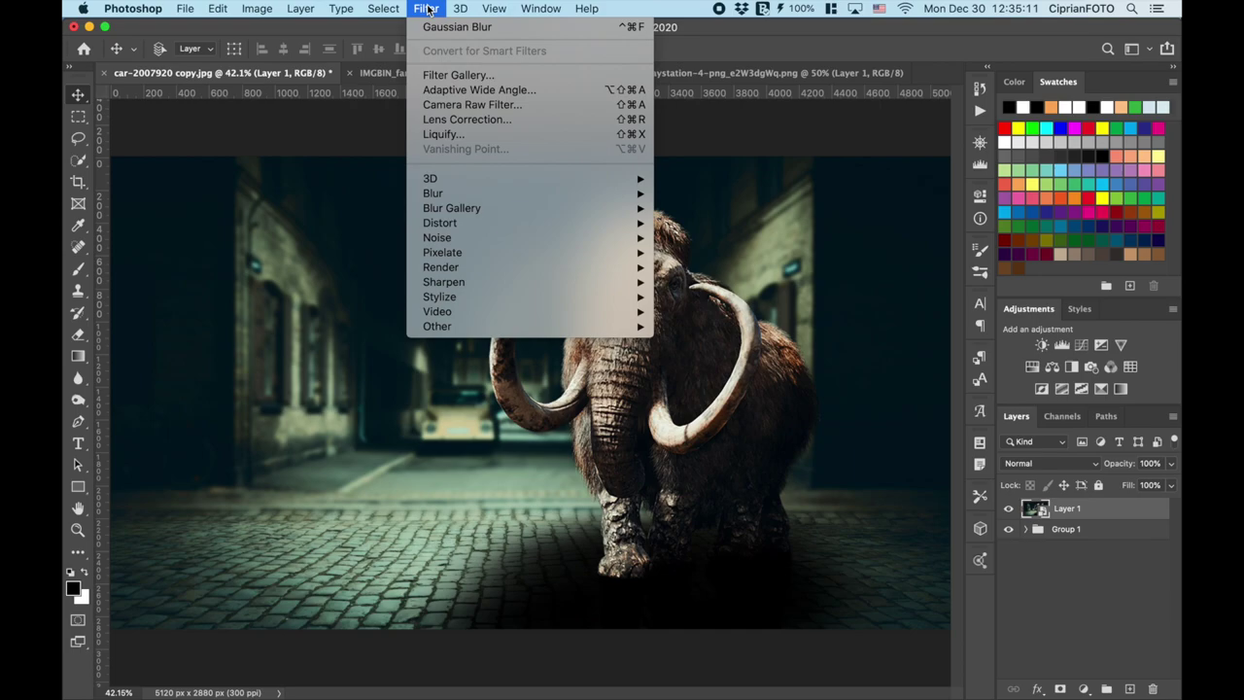
In Camera Raw set Contrast +30, Blacks -18, Shadows +13, Highlights -6, Dehaze +13, Vibrance/Saturation -16.
left_click(448, 104)
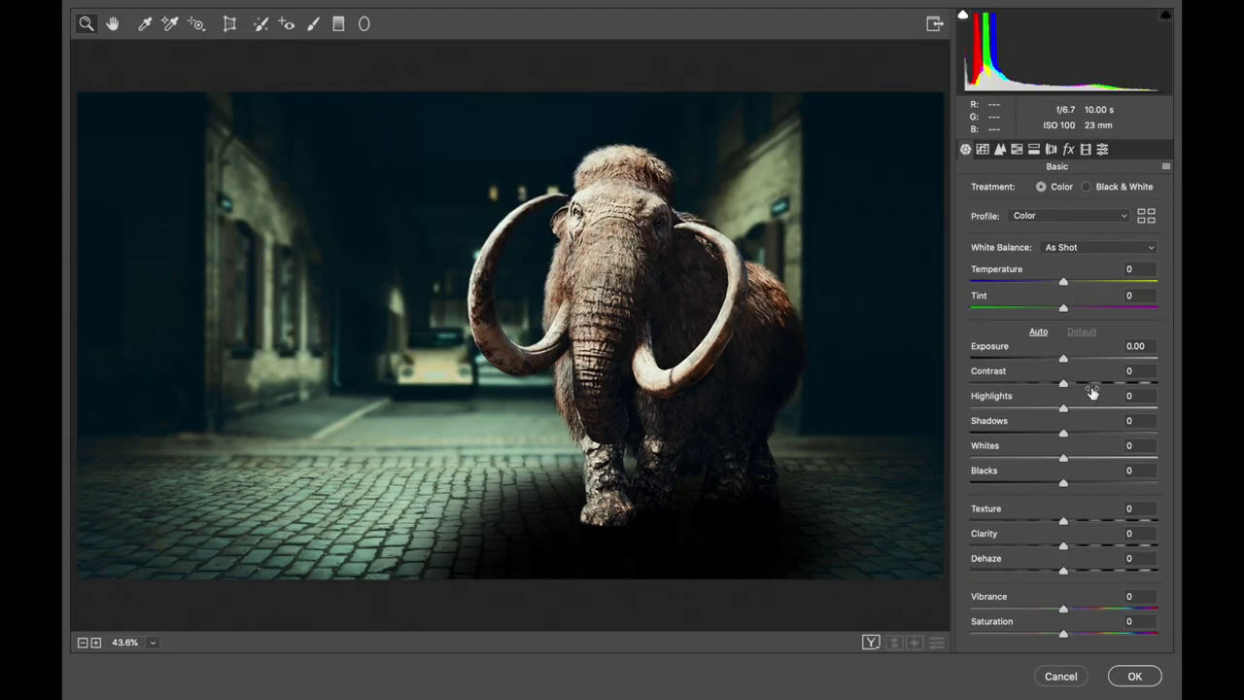
left_click(1093, 385)
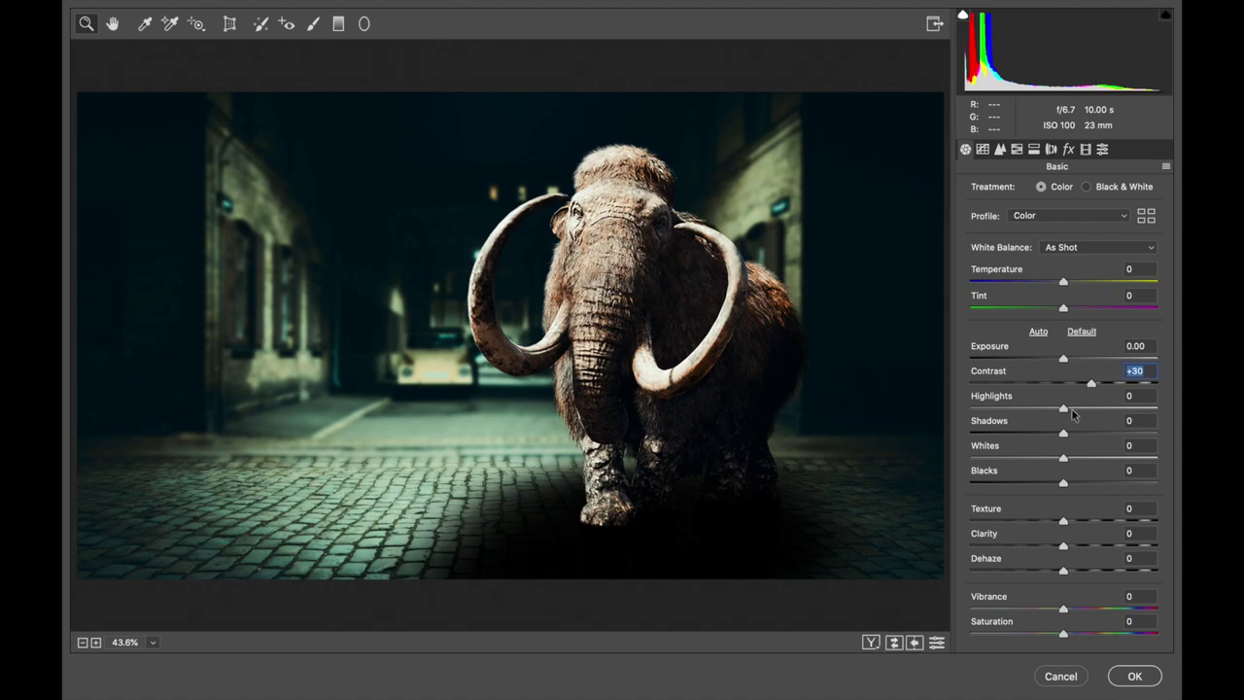
left_click_drag(1065, 491, 1046, 491)
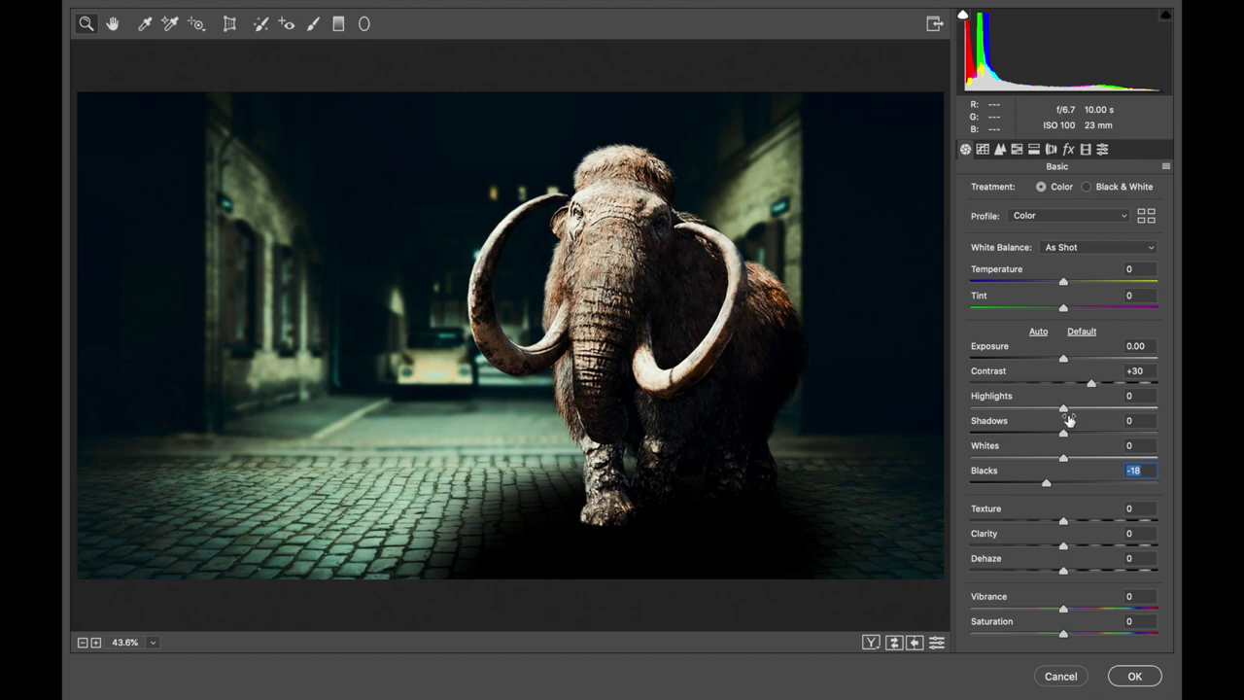
mouse_move(1064, 434)
left_mouse_down()
mouse_move(1077, 434)
mouse_move(1034, 465)
left_mouse_up()
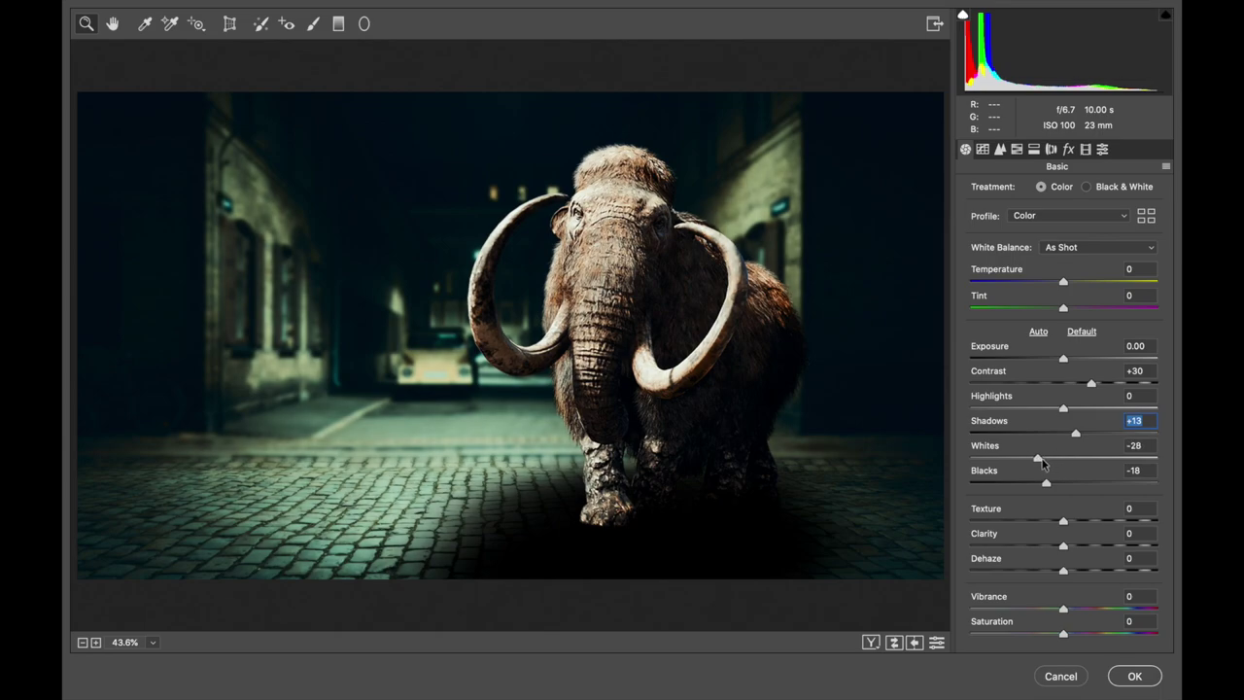
left_click_drag(1063, 408, 1058, 409)
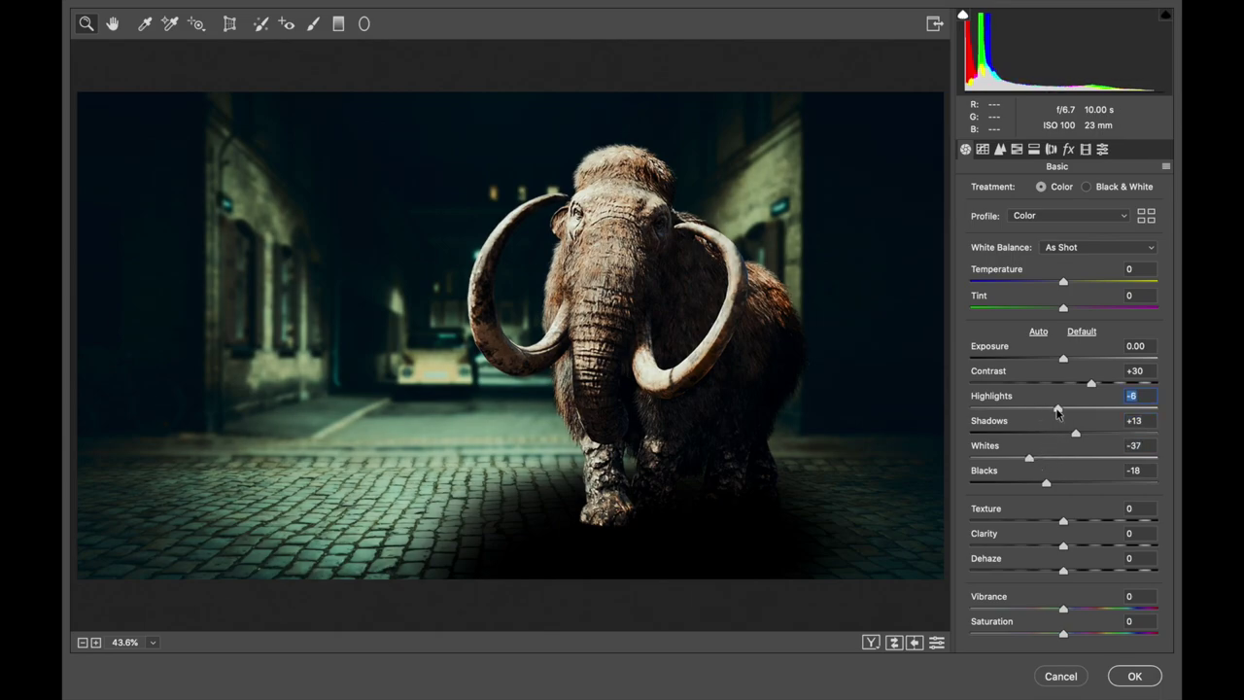
left_click_drag(1063, 571, 1076, 572)
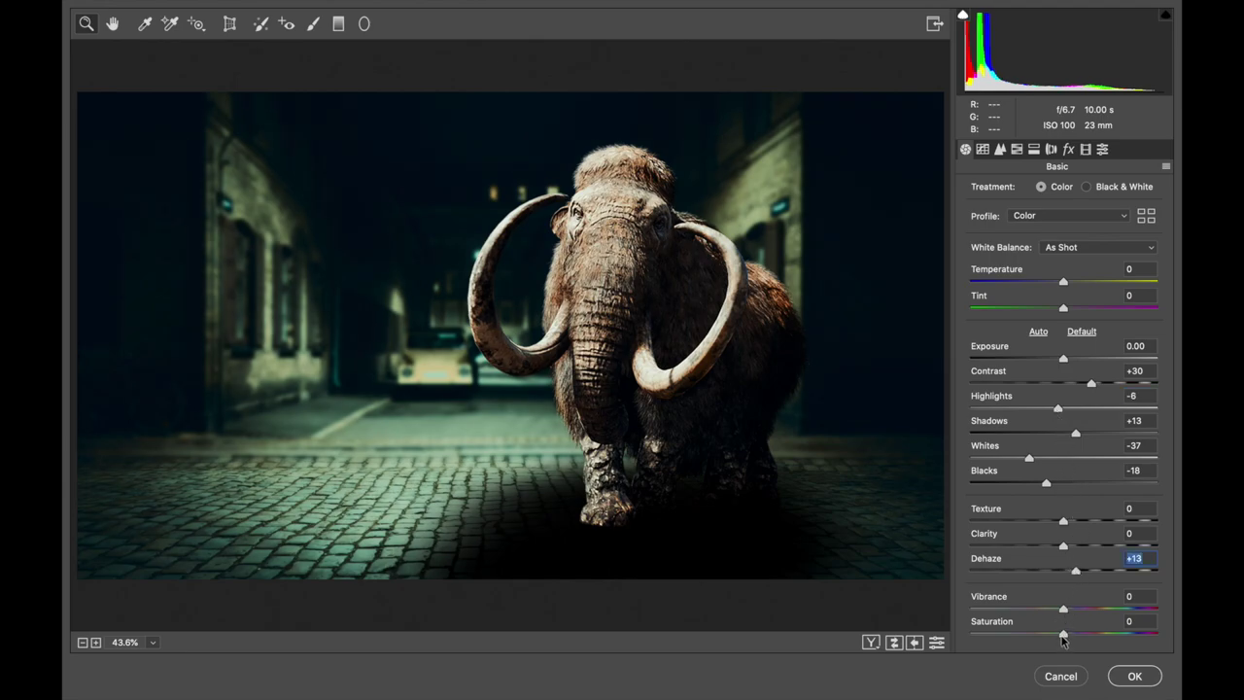
mouse_move(1064, 632)
left_mouse_down()
mouse_move(1048, 633)
mouse_move(1046, 612)
left_mouse_up()
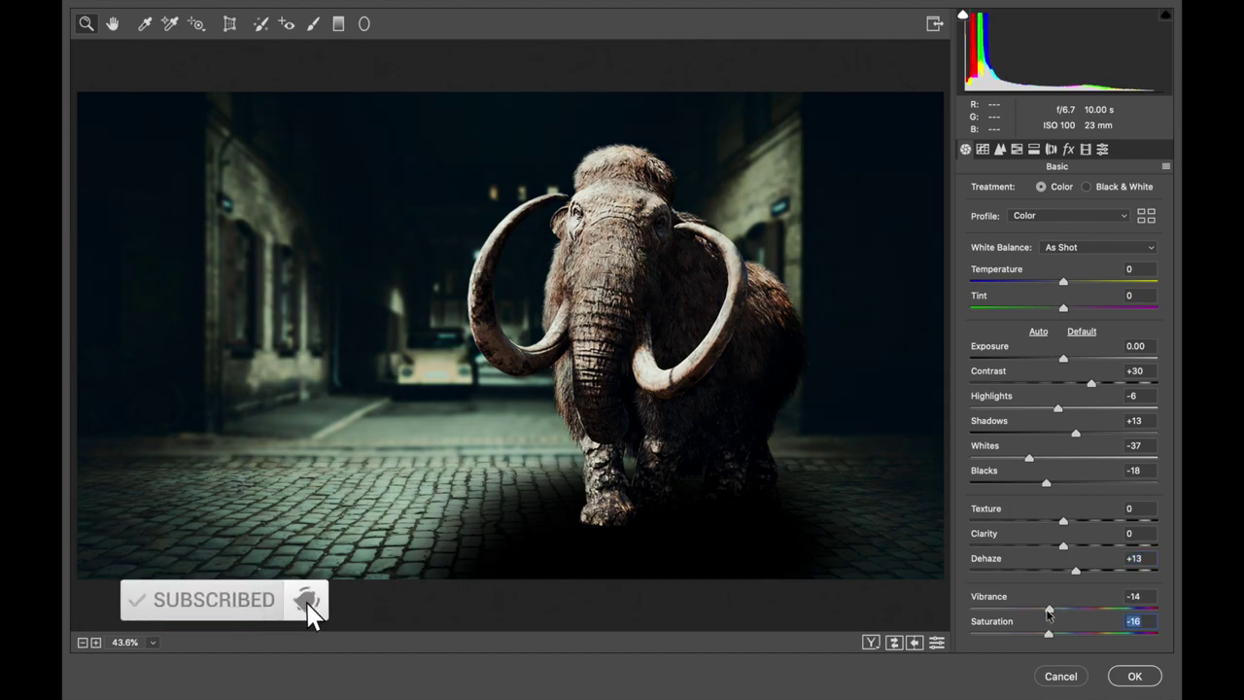
left_click_drag(1046, 613, 1048, 612)
Add a -25 vignette and grain amount 36 in Camera Raw Effects.
left_click(1069, 148)
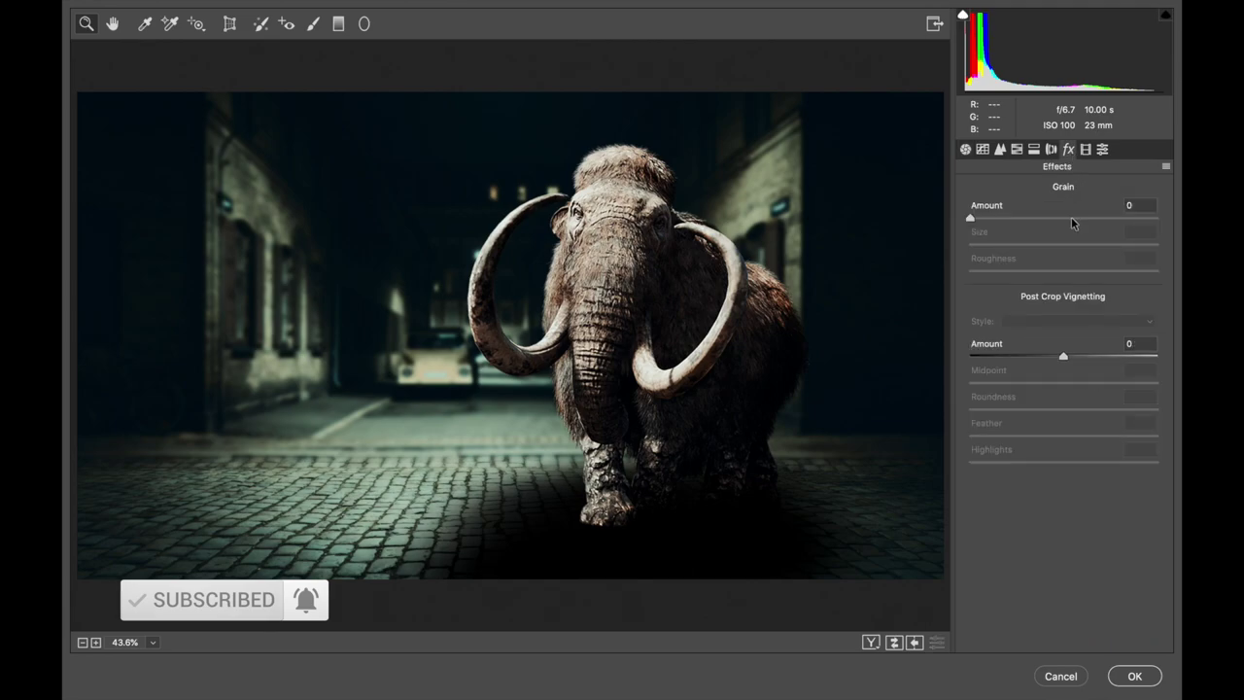
left_click_drag(1063, 355, 1041, 359)
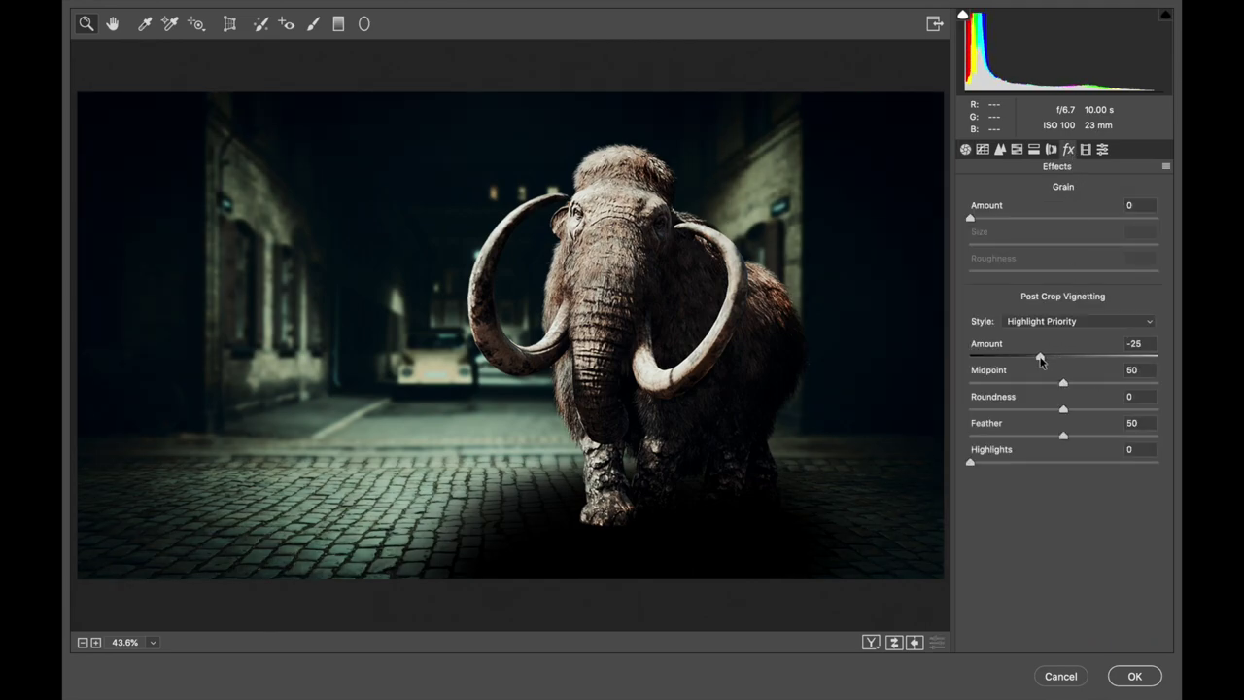
left_click(1037, 220)
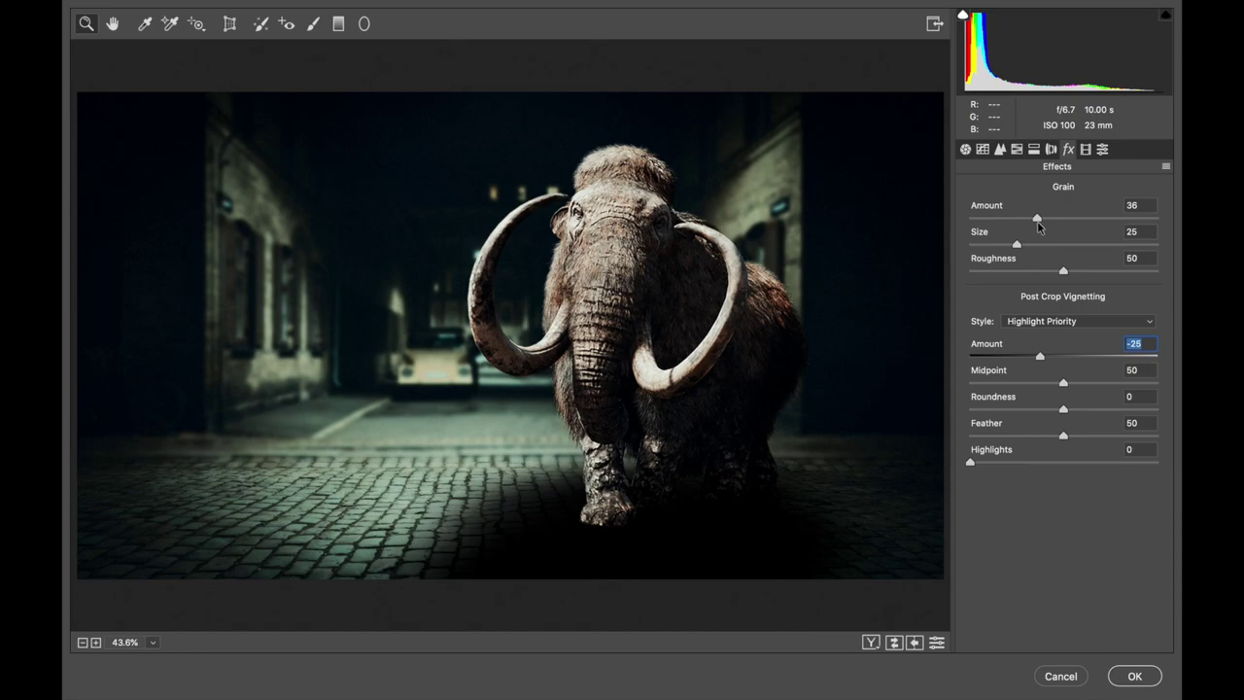
Build a point tone curve with raised blacks and points 73→60, 180→174, 255→238.
left_click(983, 149)
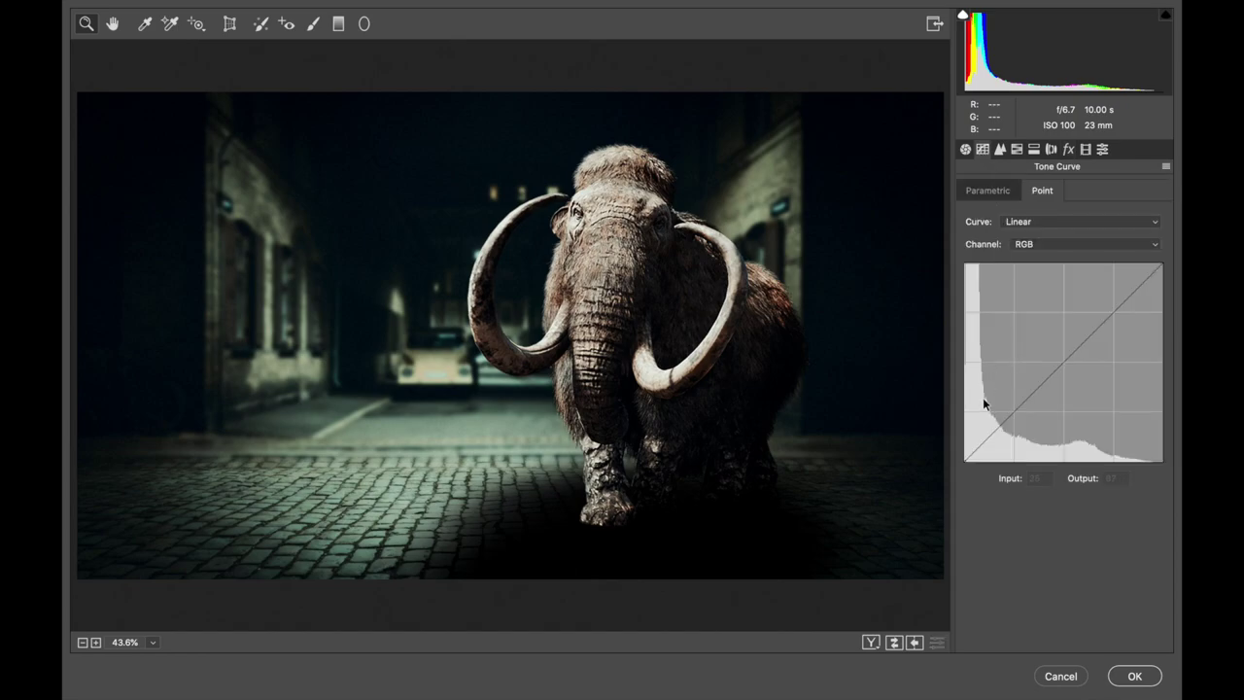
left_click_drag(966, 461, 959, 453)
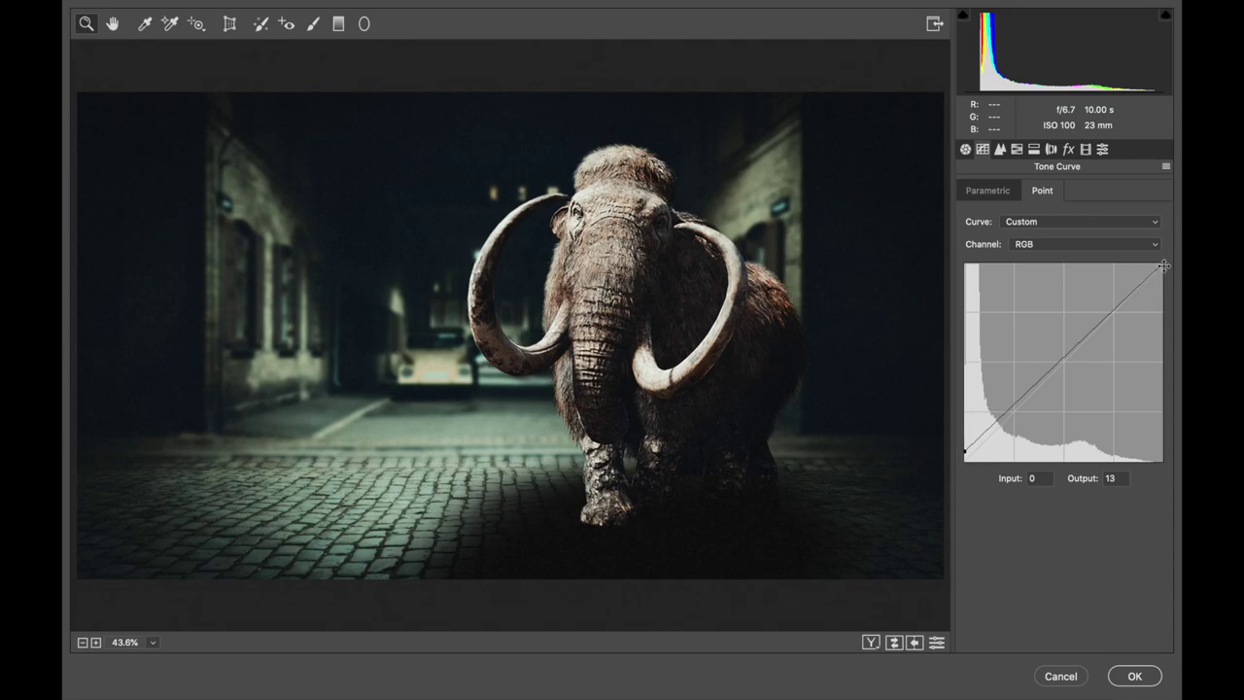
left_click_drag(1162, 266, 1170, 281)
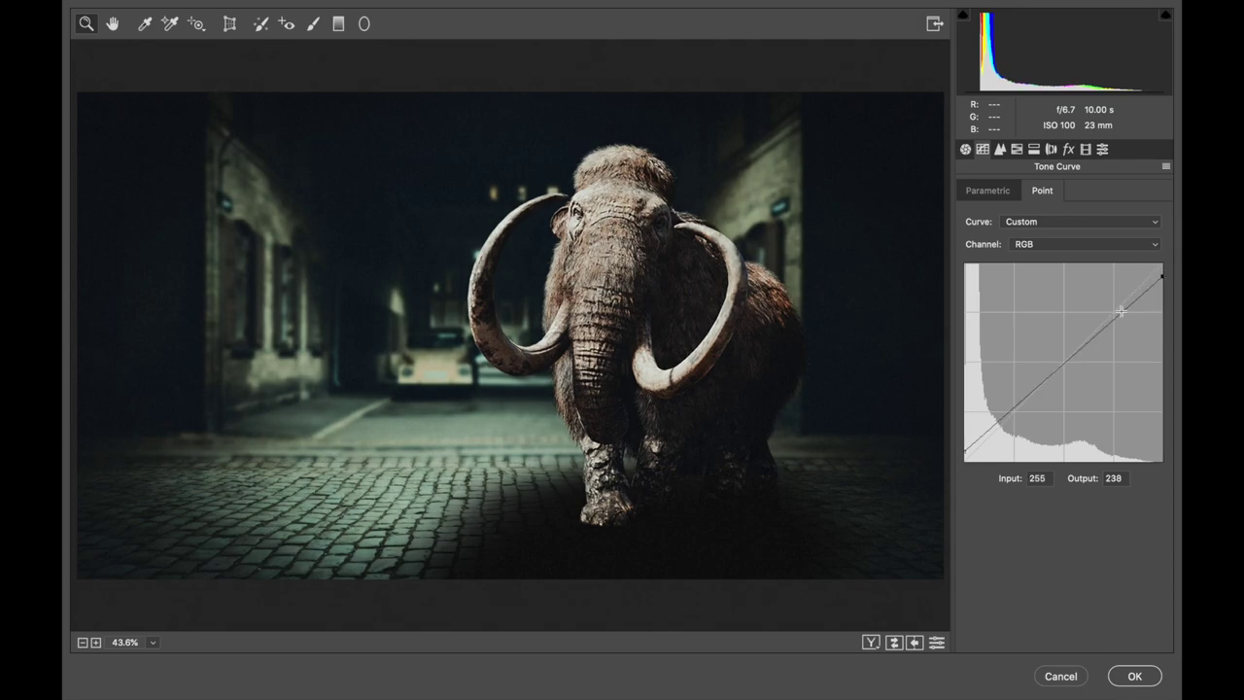
left_click_drag(1021, 401, 1020, 416)
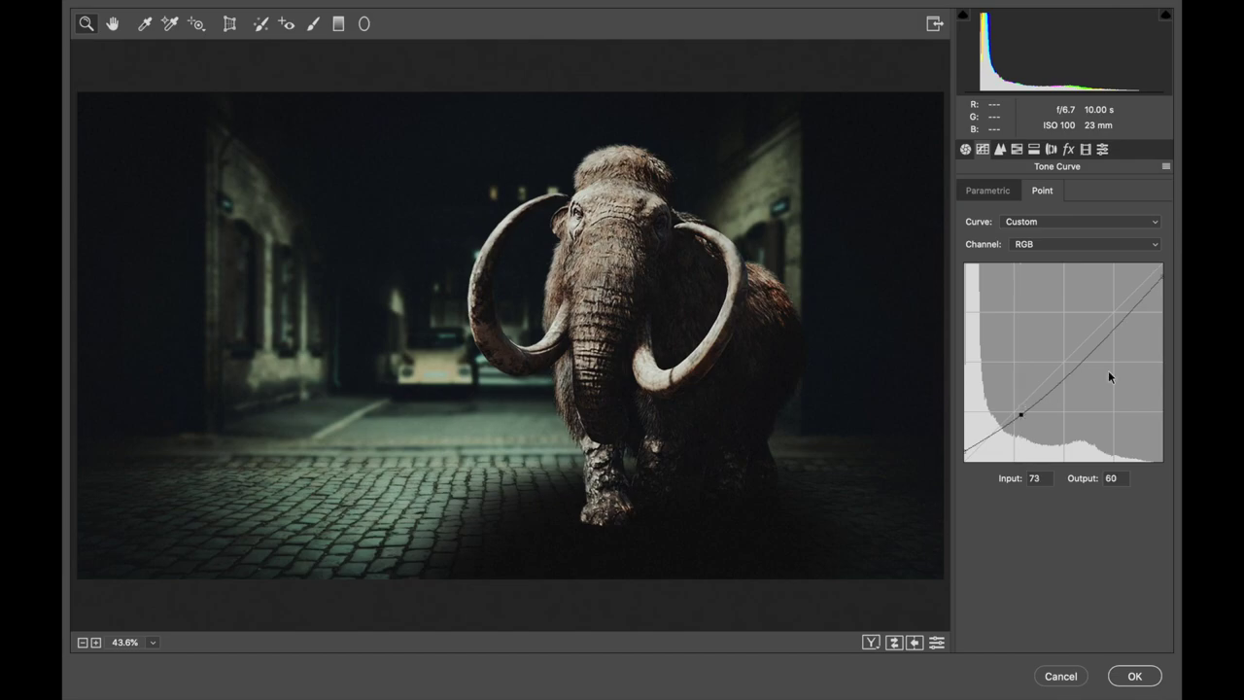
left_click(1107, 336)
left_click_drag(1106, 334, 1103, 327)
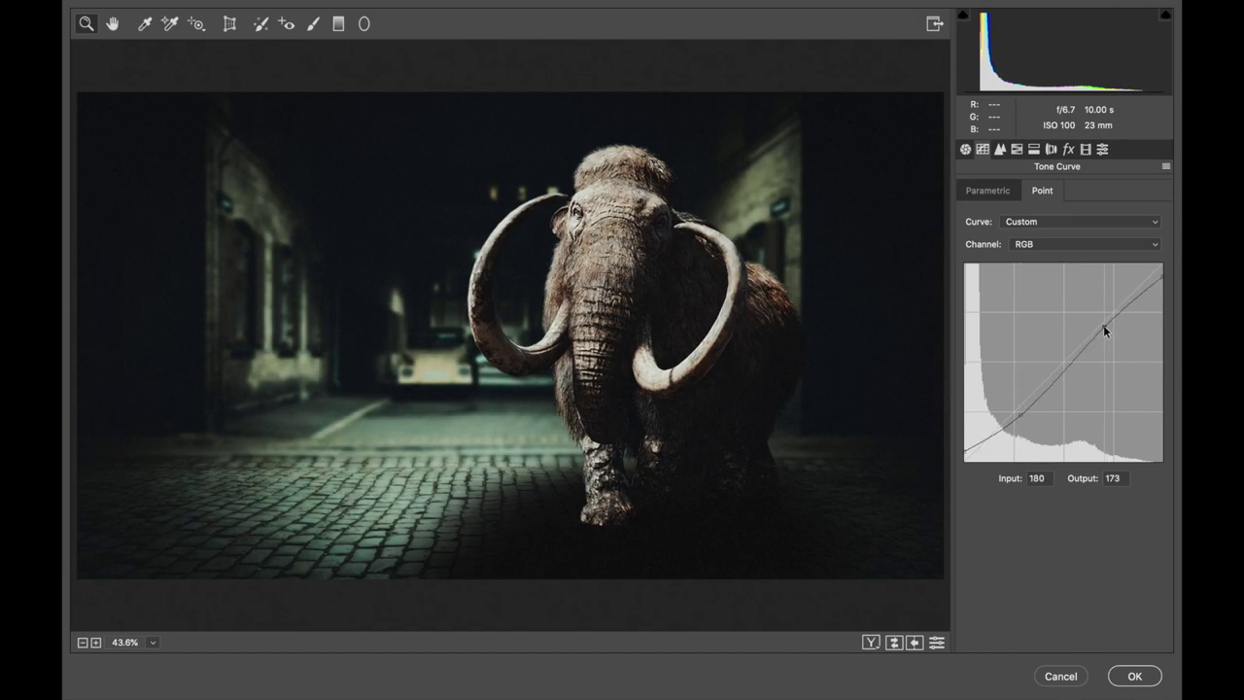
left_click_drag(1104, 332, 1104, 330)
Confirm the Camera Raw Filter so the grade renders onto the merged smart object.
left_click(1153, 676)
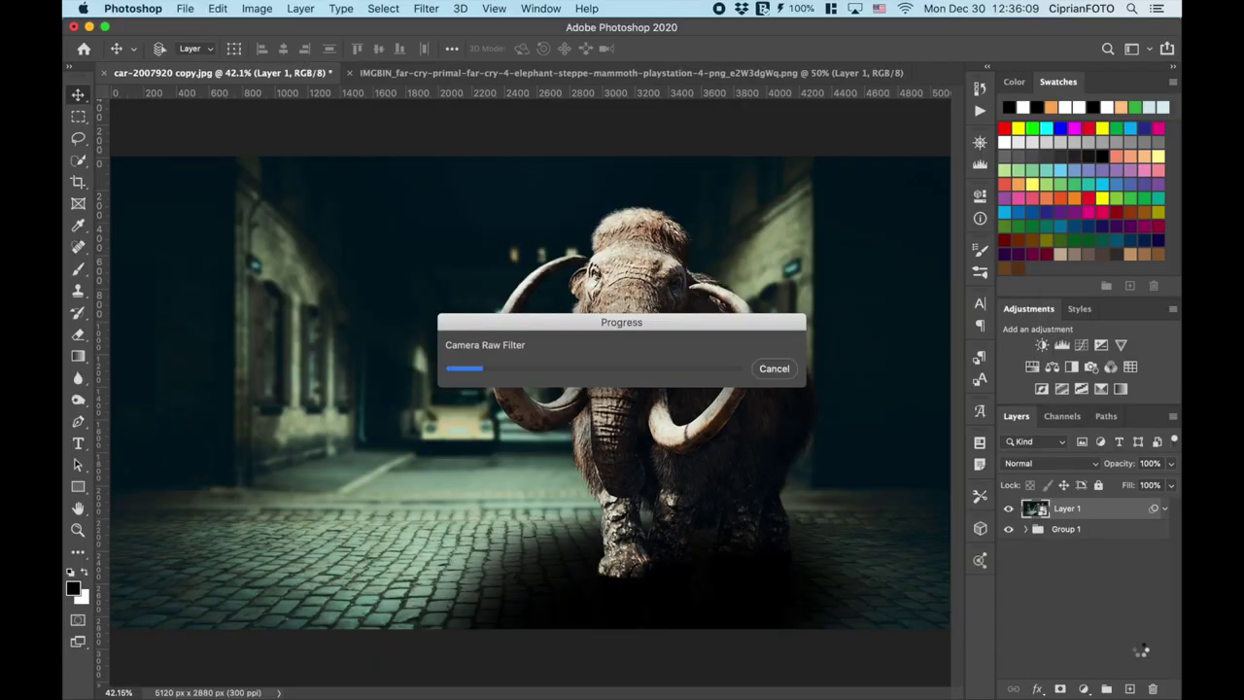